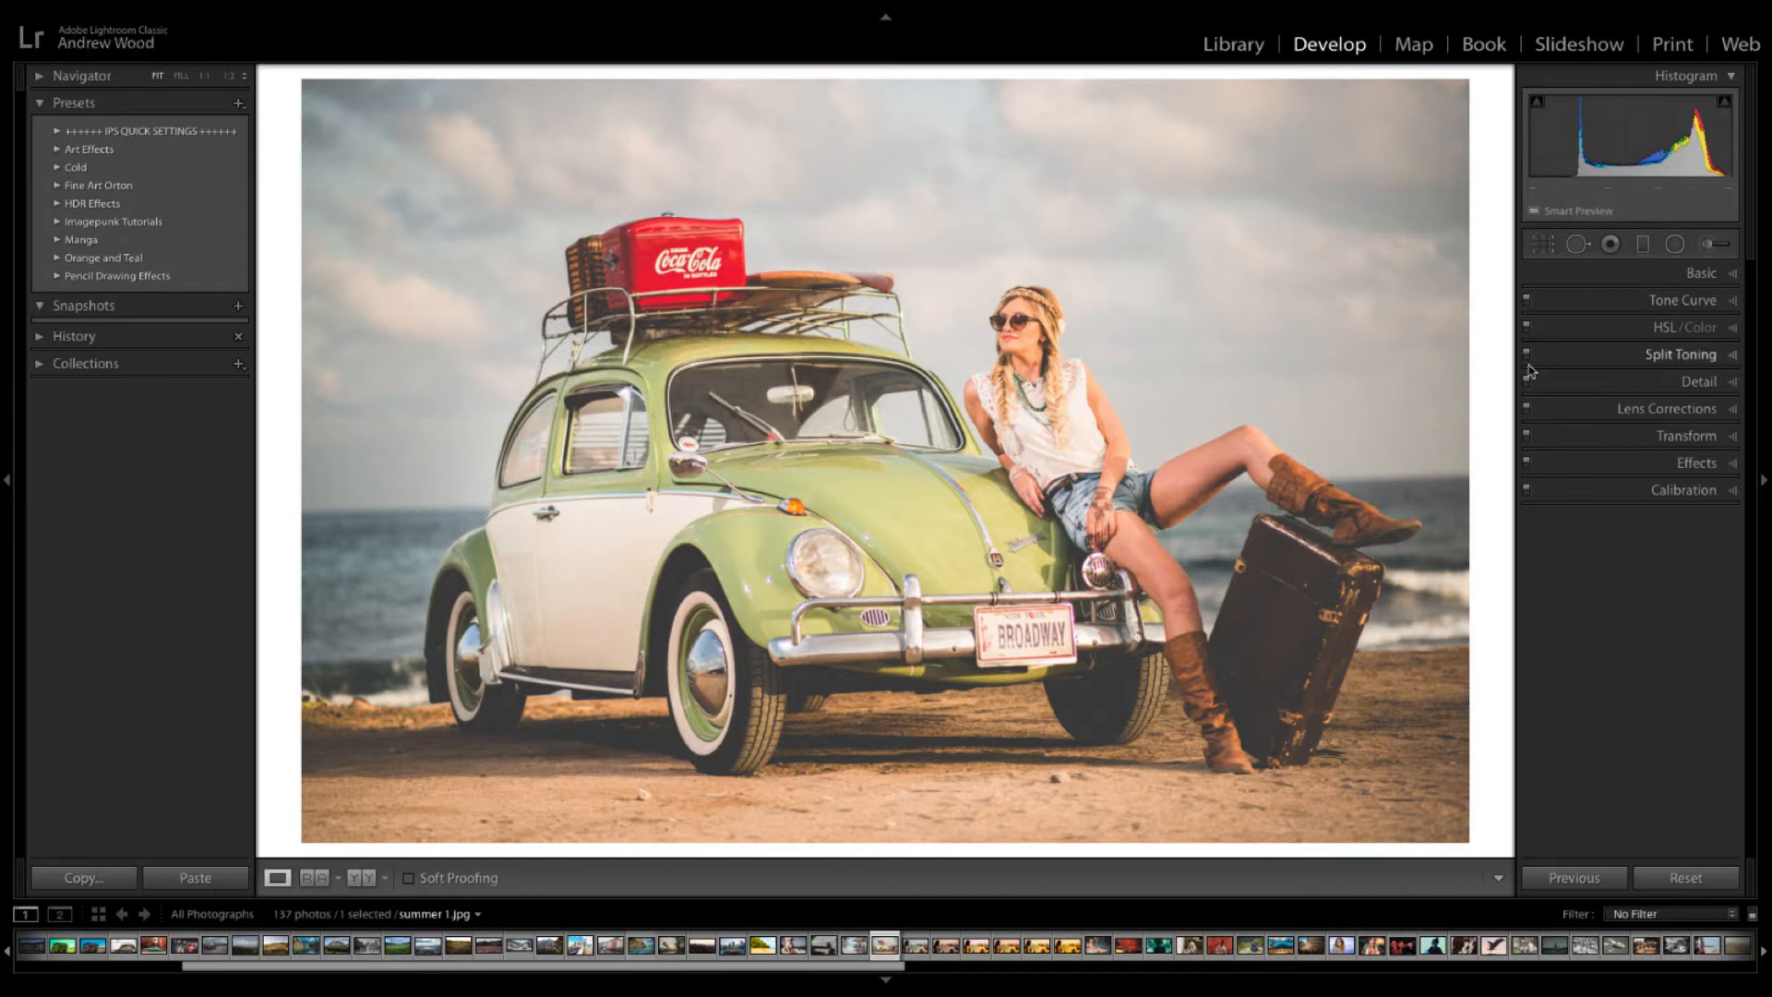
# Set the photo's basic tone to Contrast +24, Highlights -85, Shadows -11, Whites -10 and Blacks +21.
pyautogui.click(1717, 273)
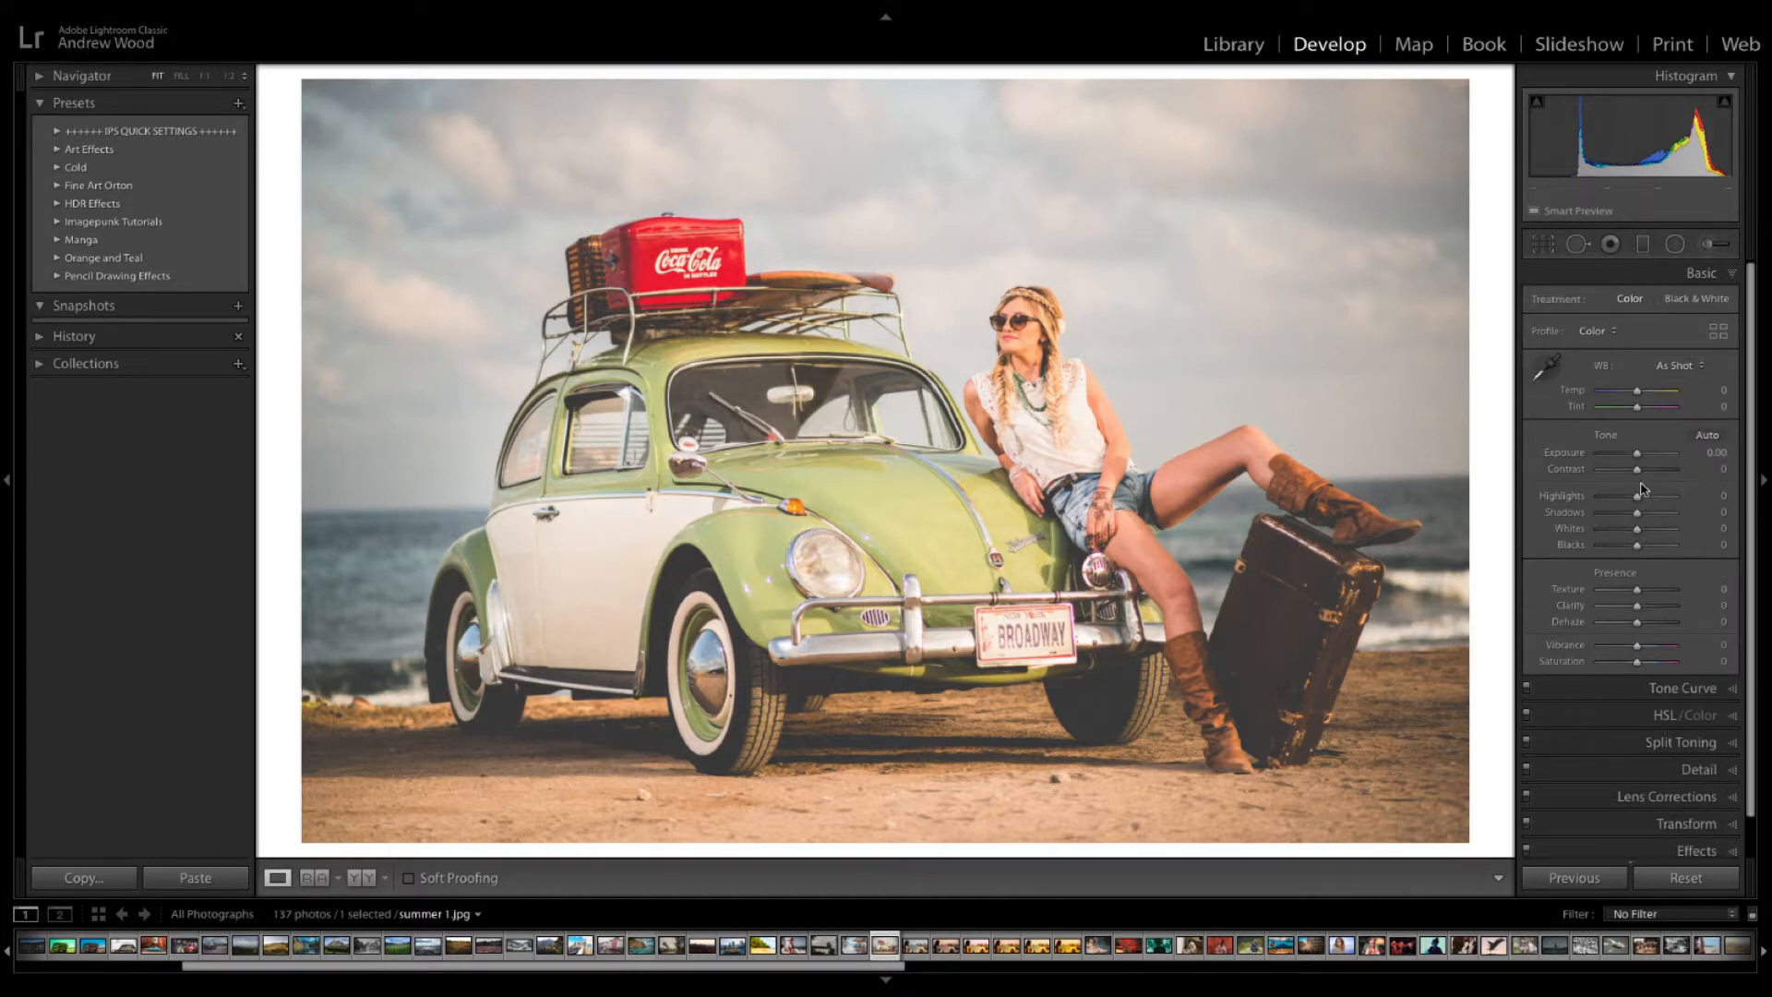
pyautogui.moveTo(1639, 475); pyautogui.dragTo(1650, 475)
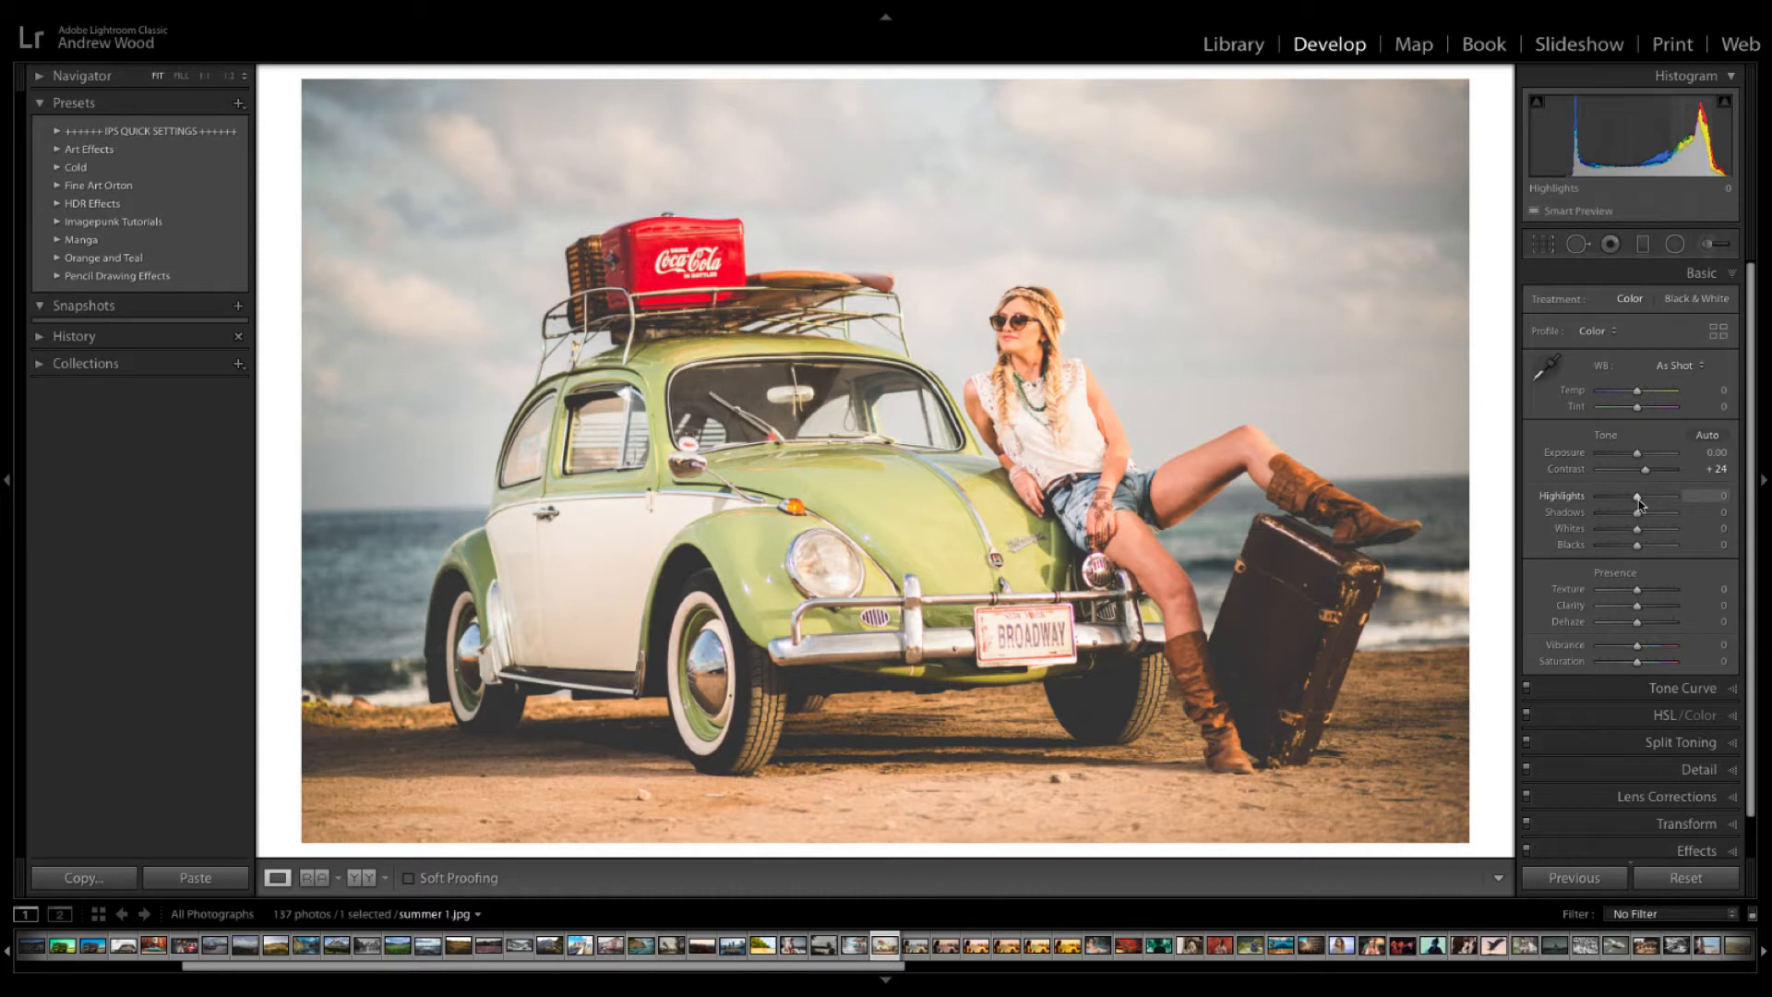
pyautogui.moveTo(1639, 499); pyautogui.dragTo(1606, 503)
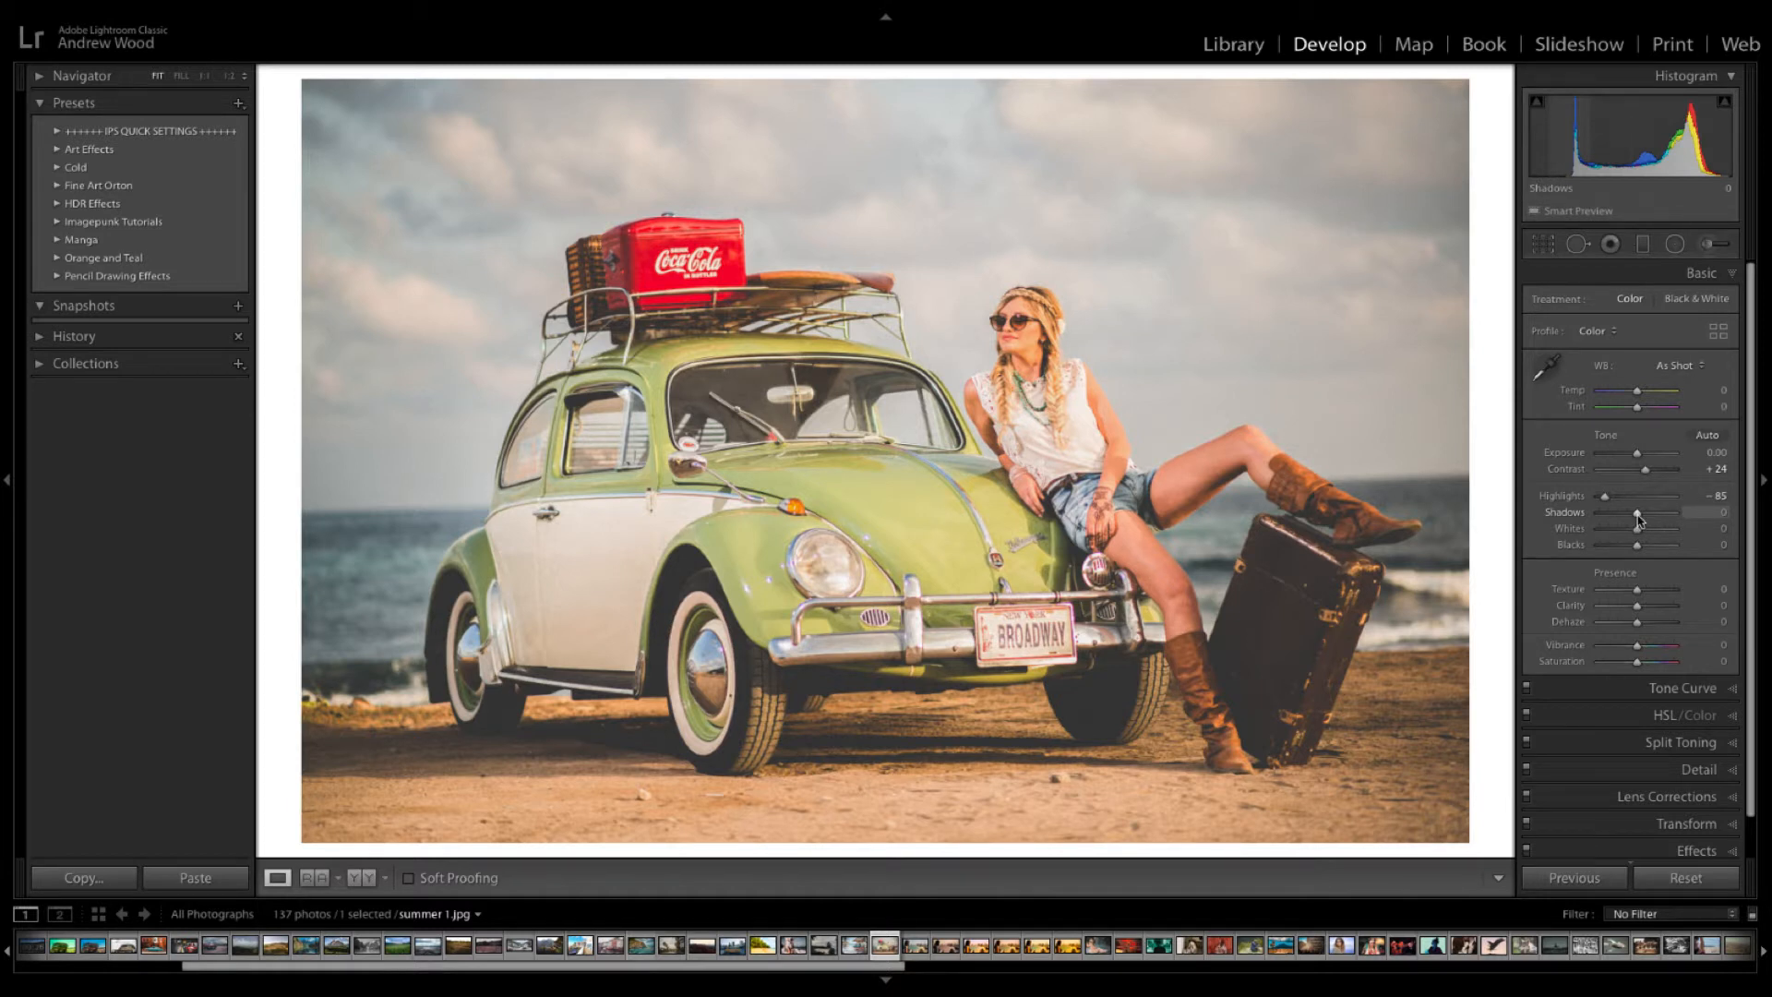
pyautogui.moveTo(1638, 520); pyautogui.dragTo(1635, 519)
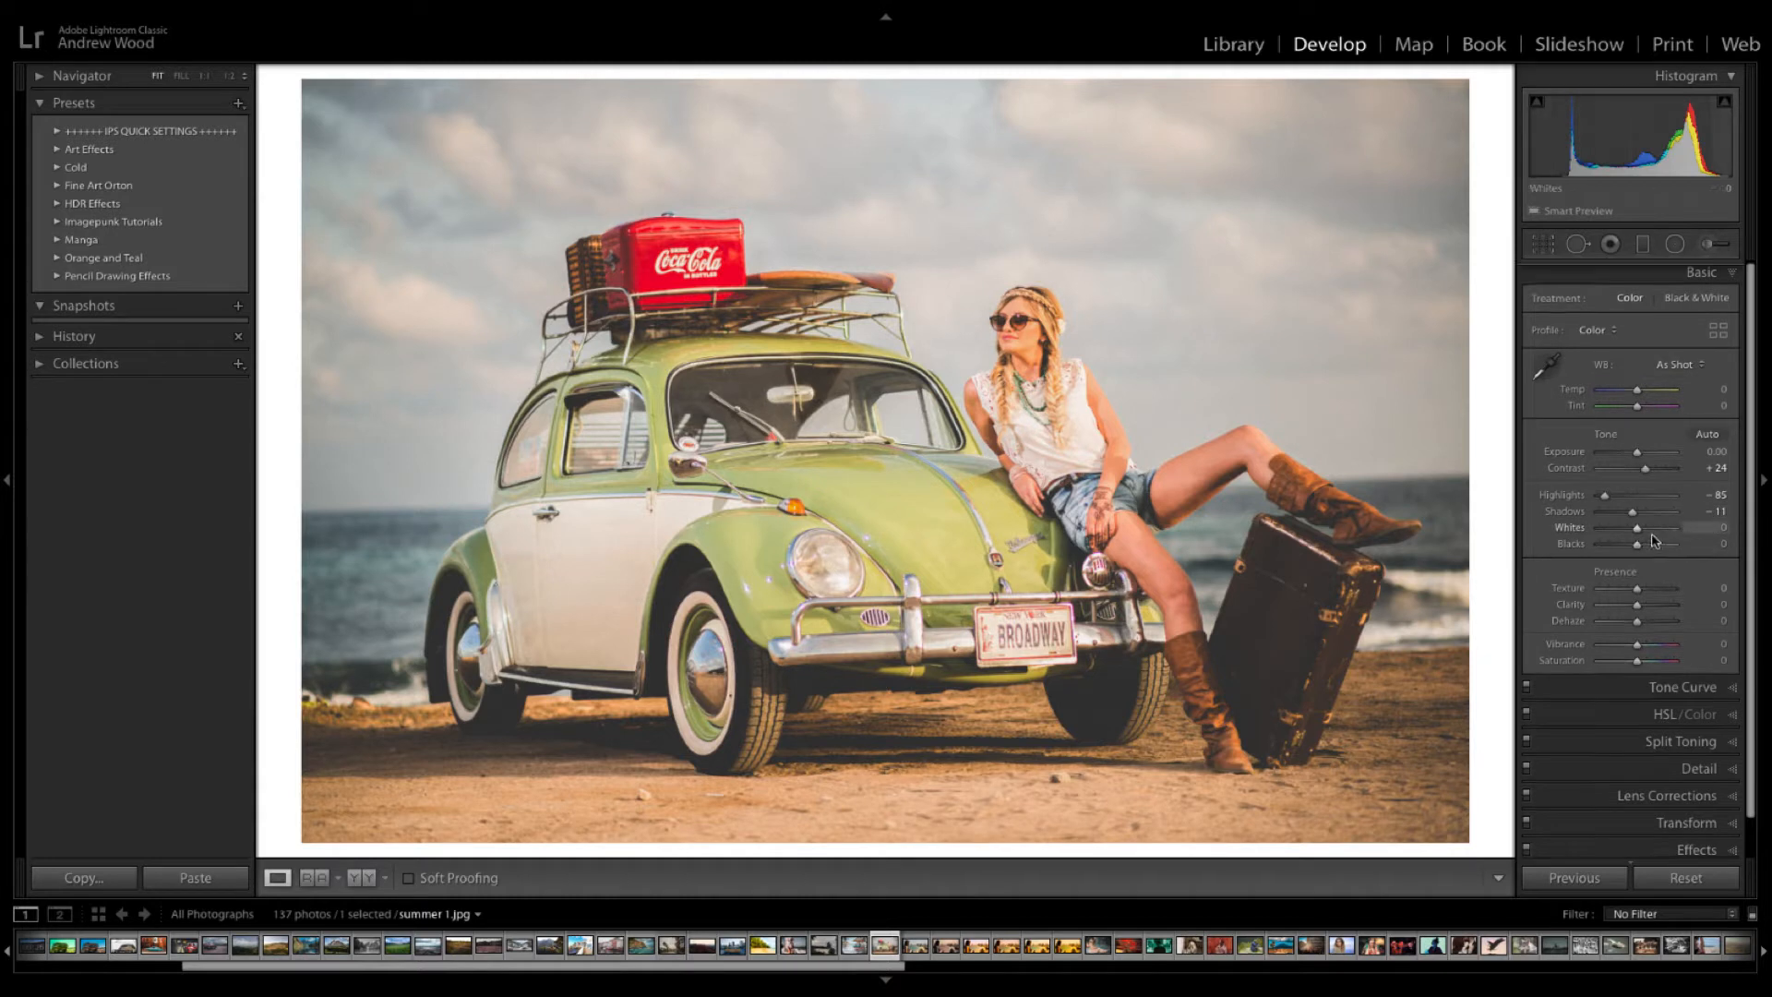
pyautogui.moveTo(1636, 532); pyautogui.dragTo(1632, 532)
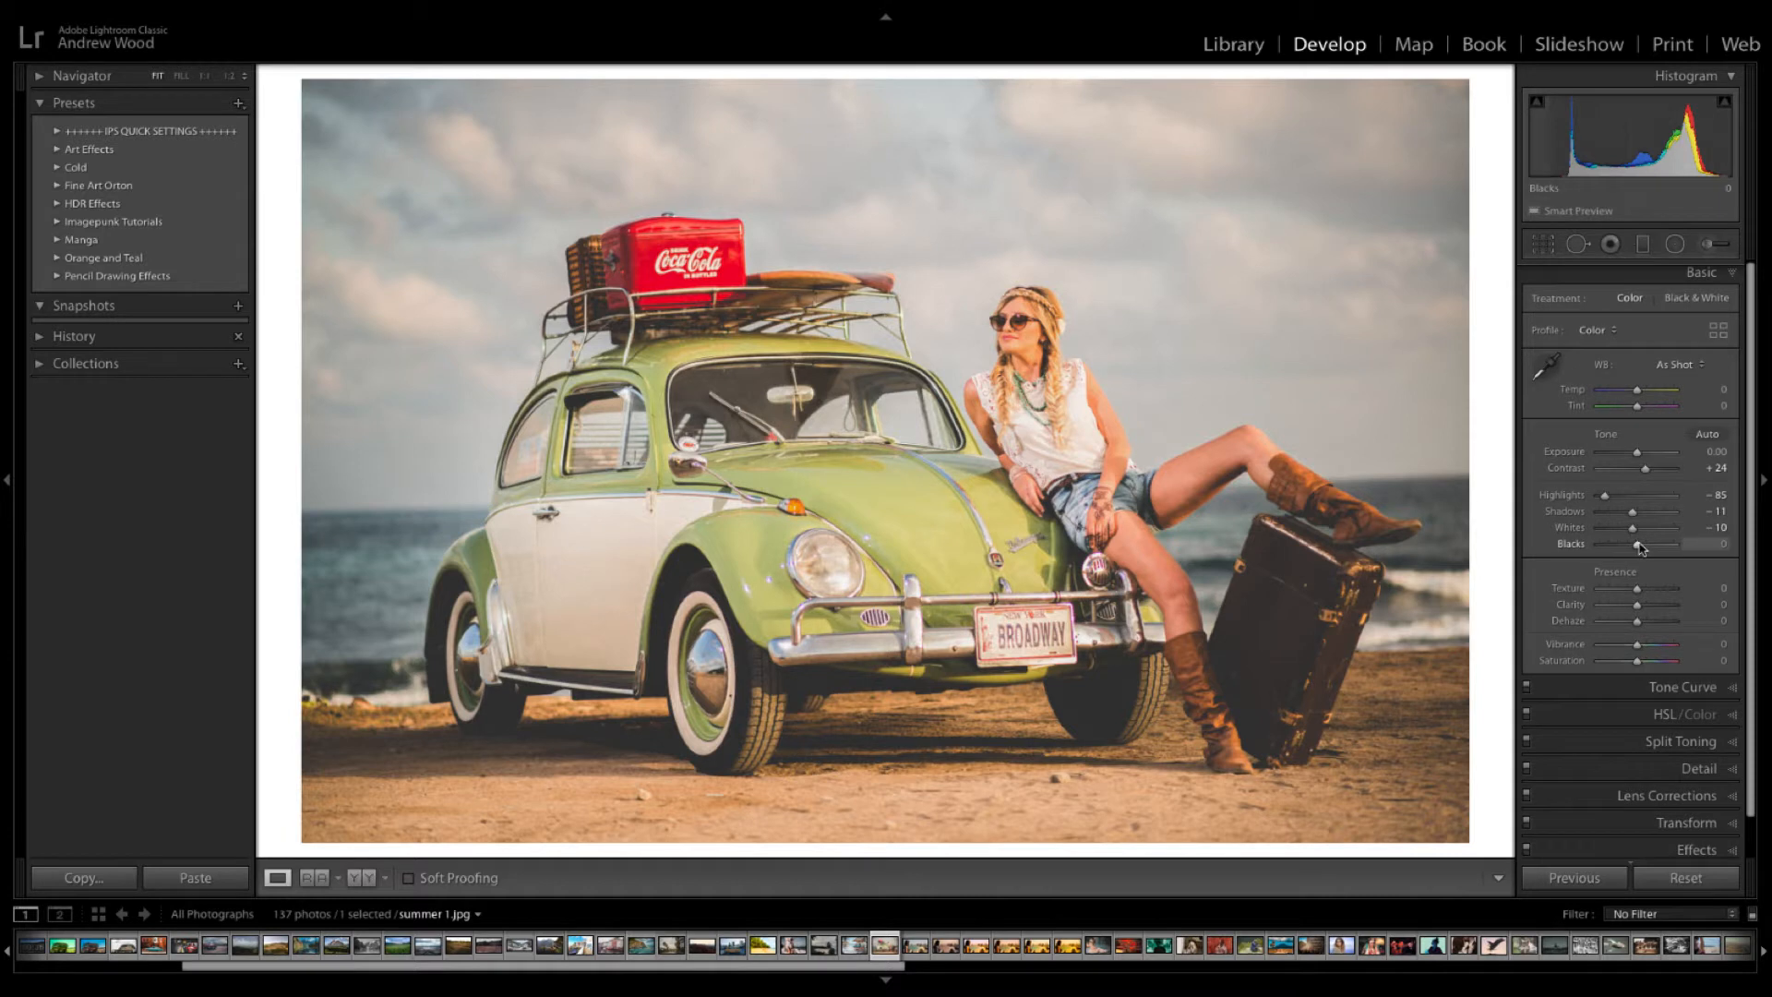
pyautogui.moveTo(1639, 547); pyautogui.dragTo(1644, 545)
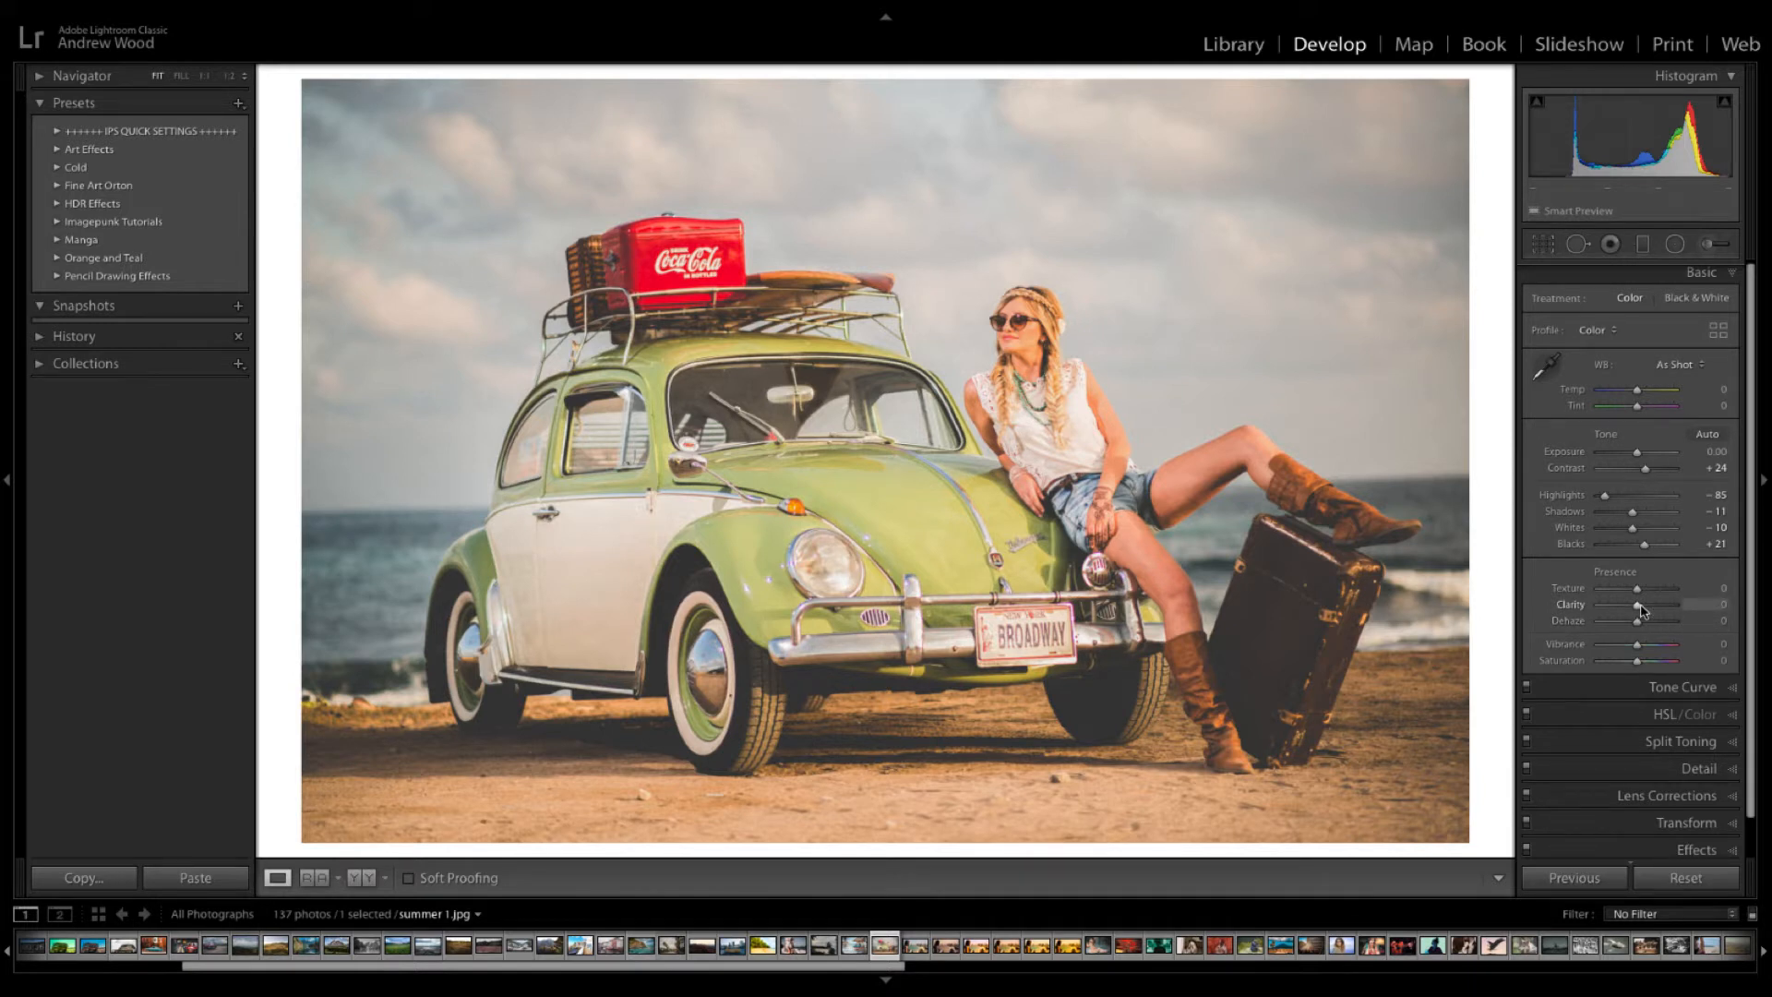
# Set the presence adjustments to Clarity +25, Dehaze +25, Vibrance +80 and Saturation -45.
pyautogui.moveTo(1641, 609); pyautogui.dragTo(1649, 610)
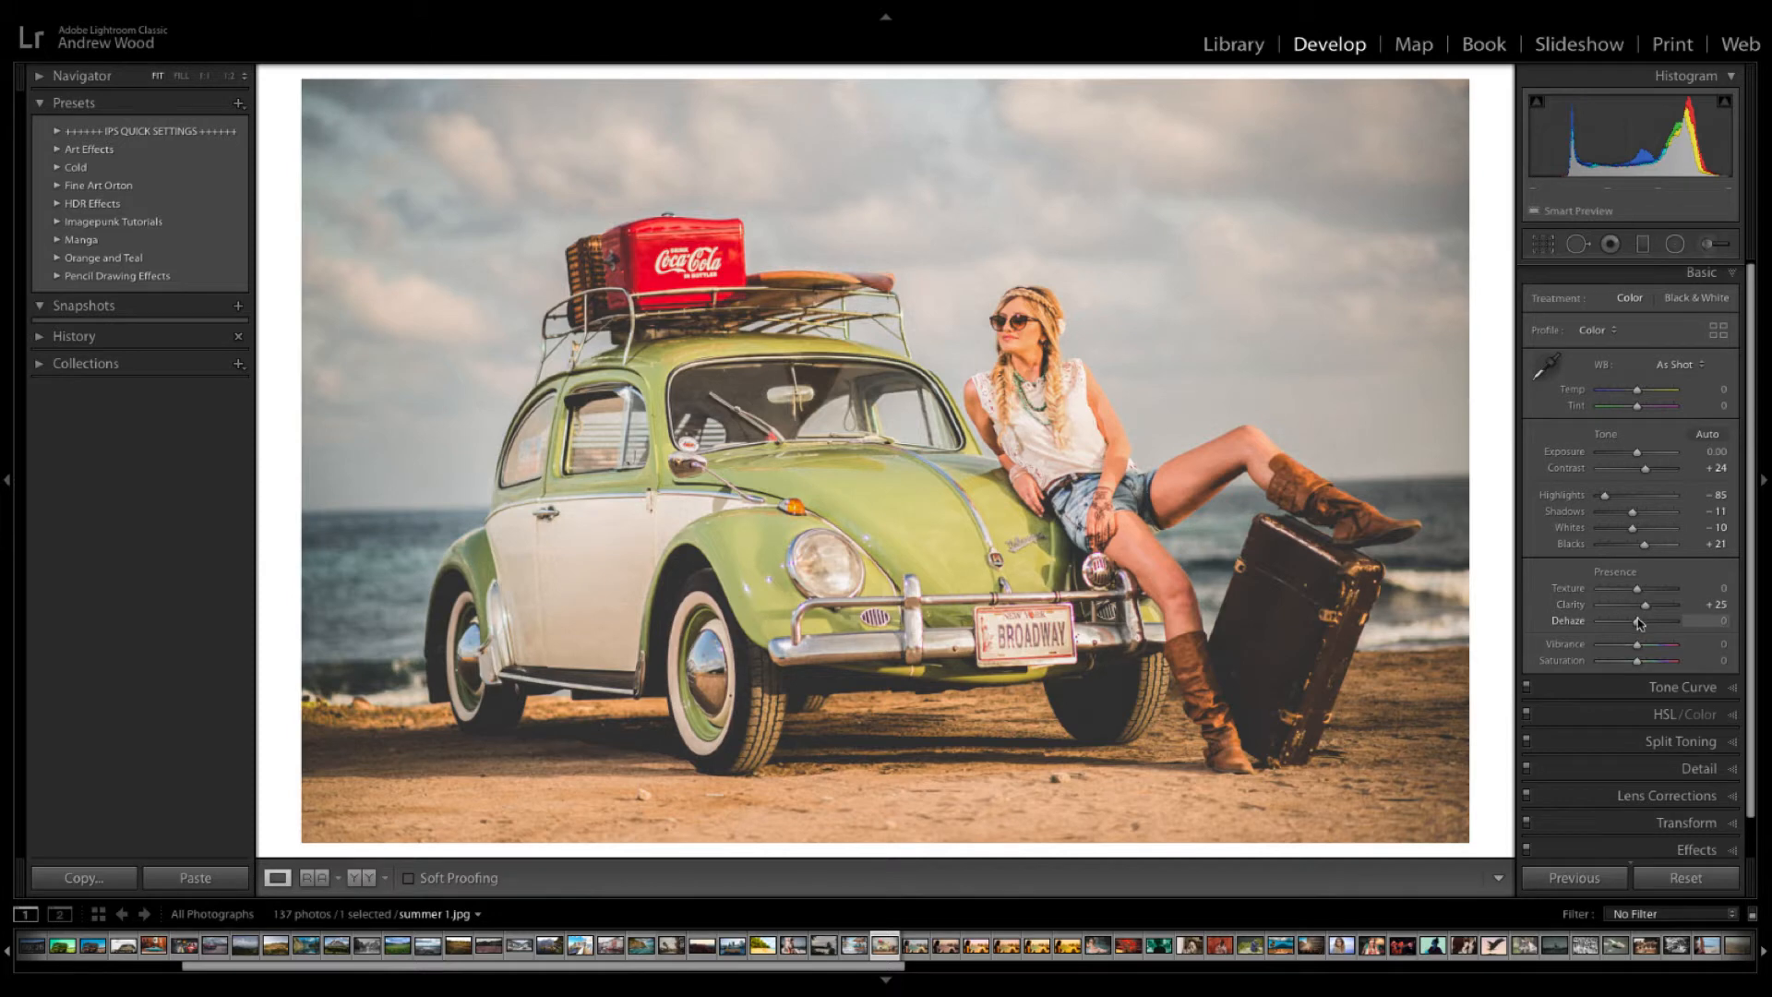
pyautogui.moveTo(1637, 621); pyautogui.dragTo(1648, 625)
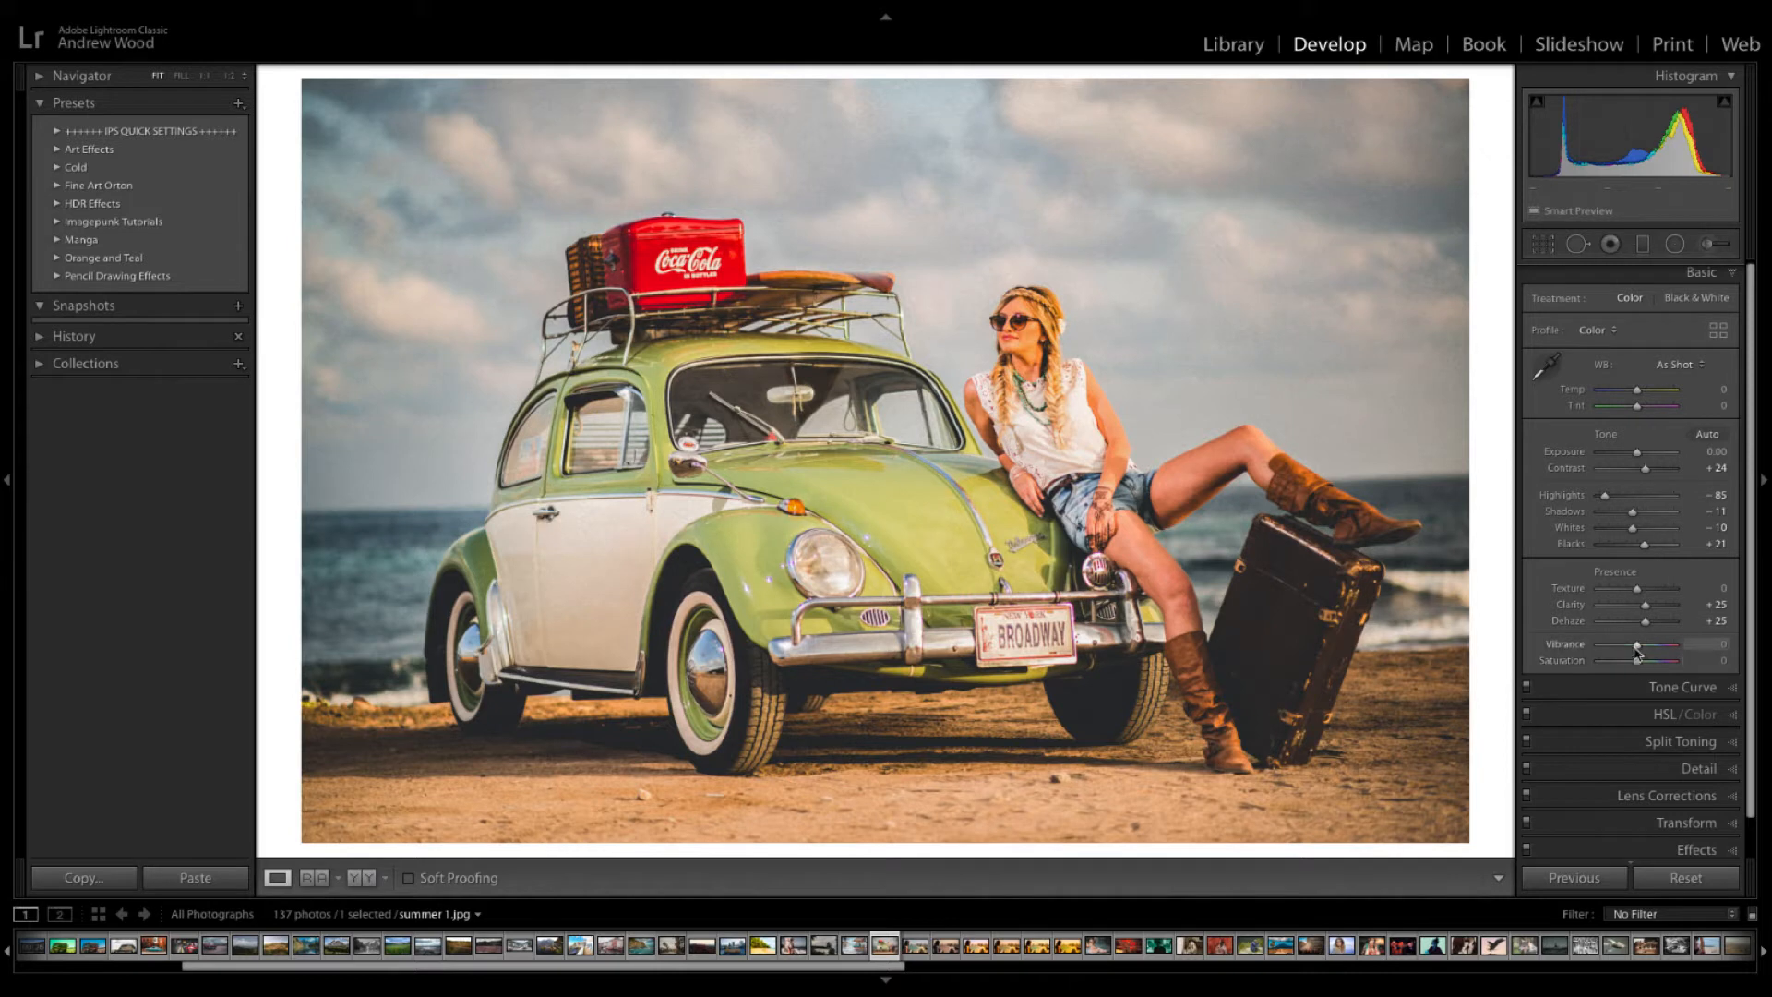
pyautogui.moveTo(1639, 645); pyautogui.dragTo(1667, 647)
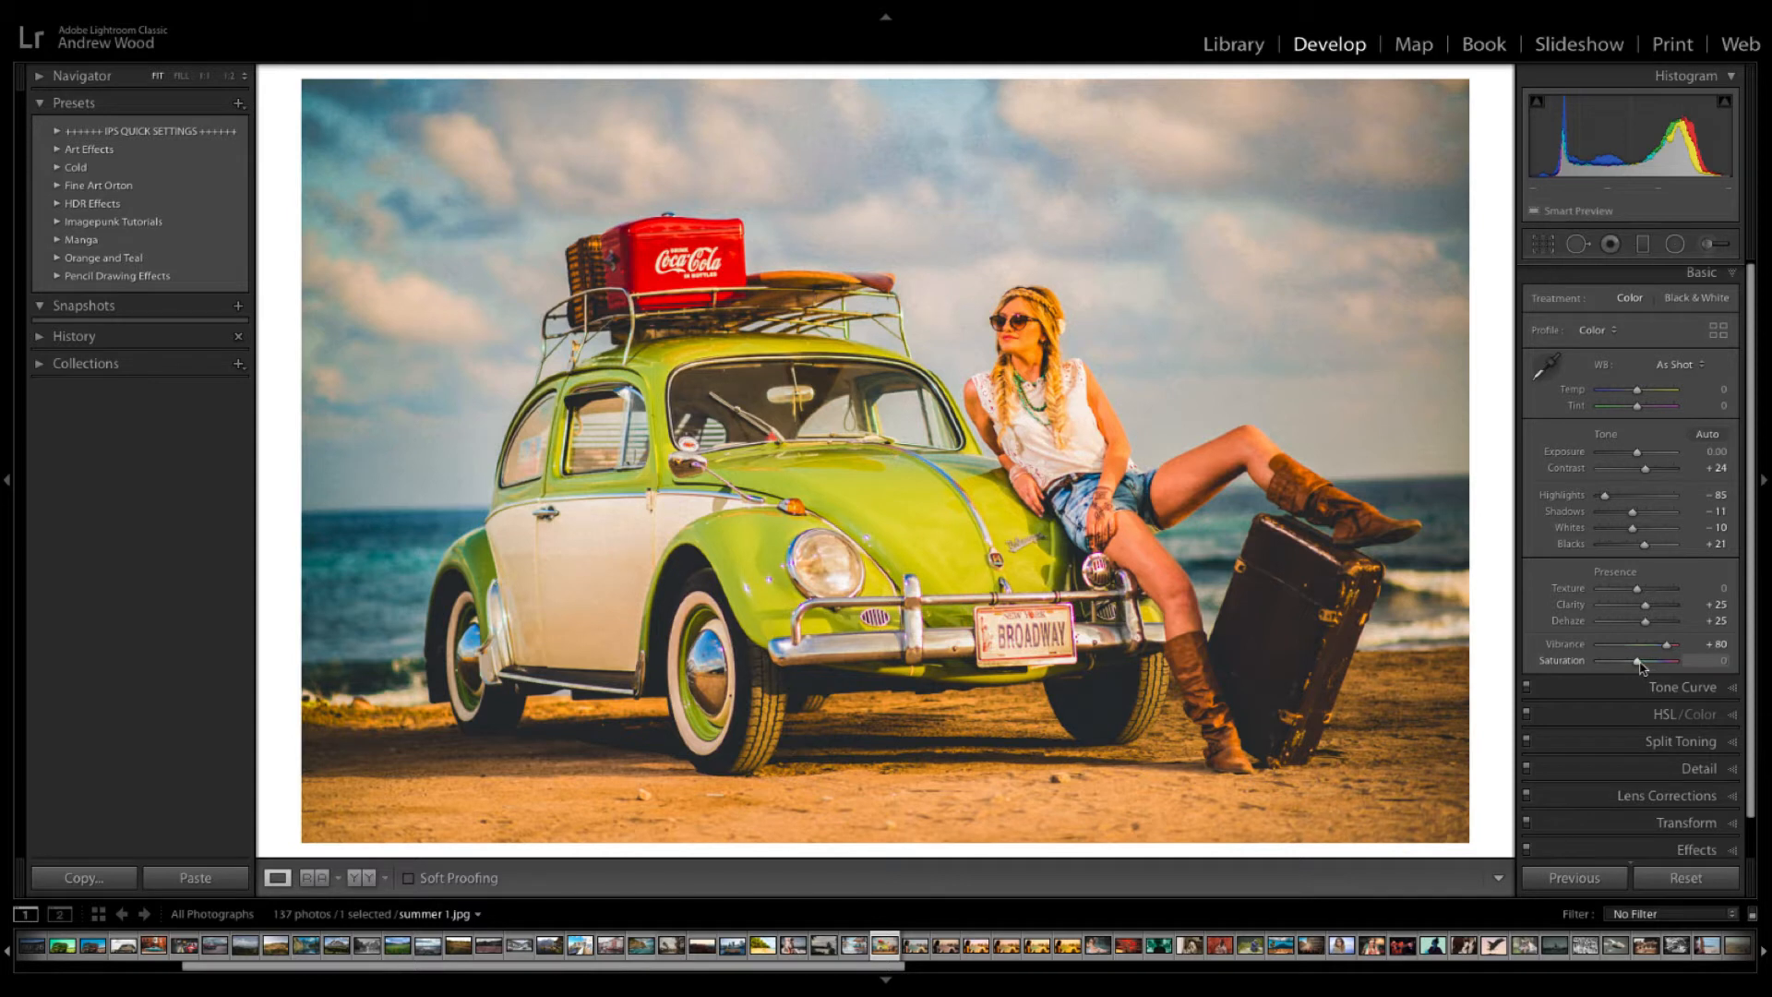
pyautogui.moveTo(1640, 665); pyautogui.dragTo(1622, 666)
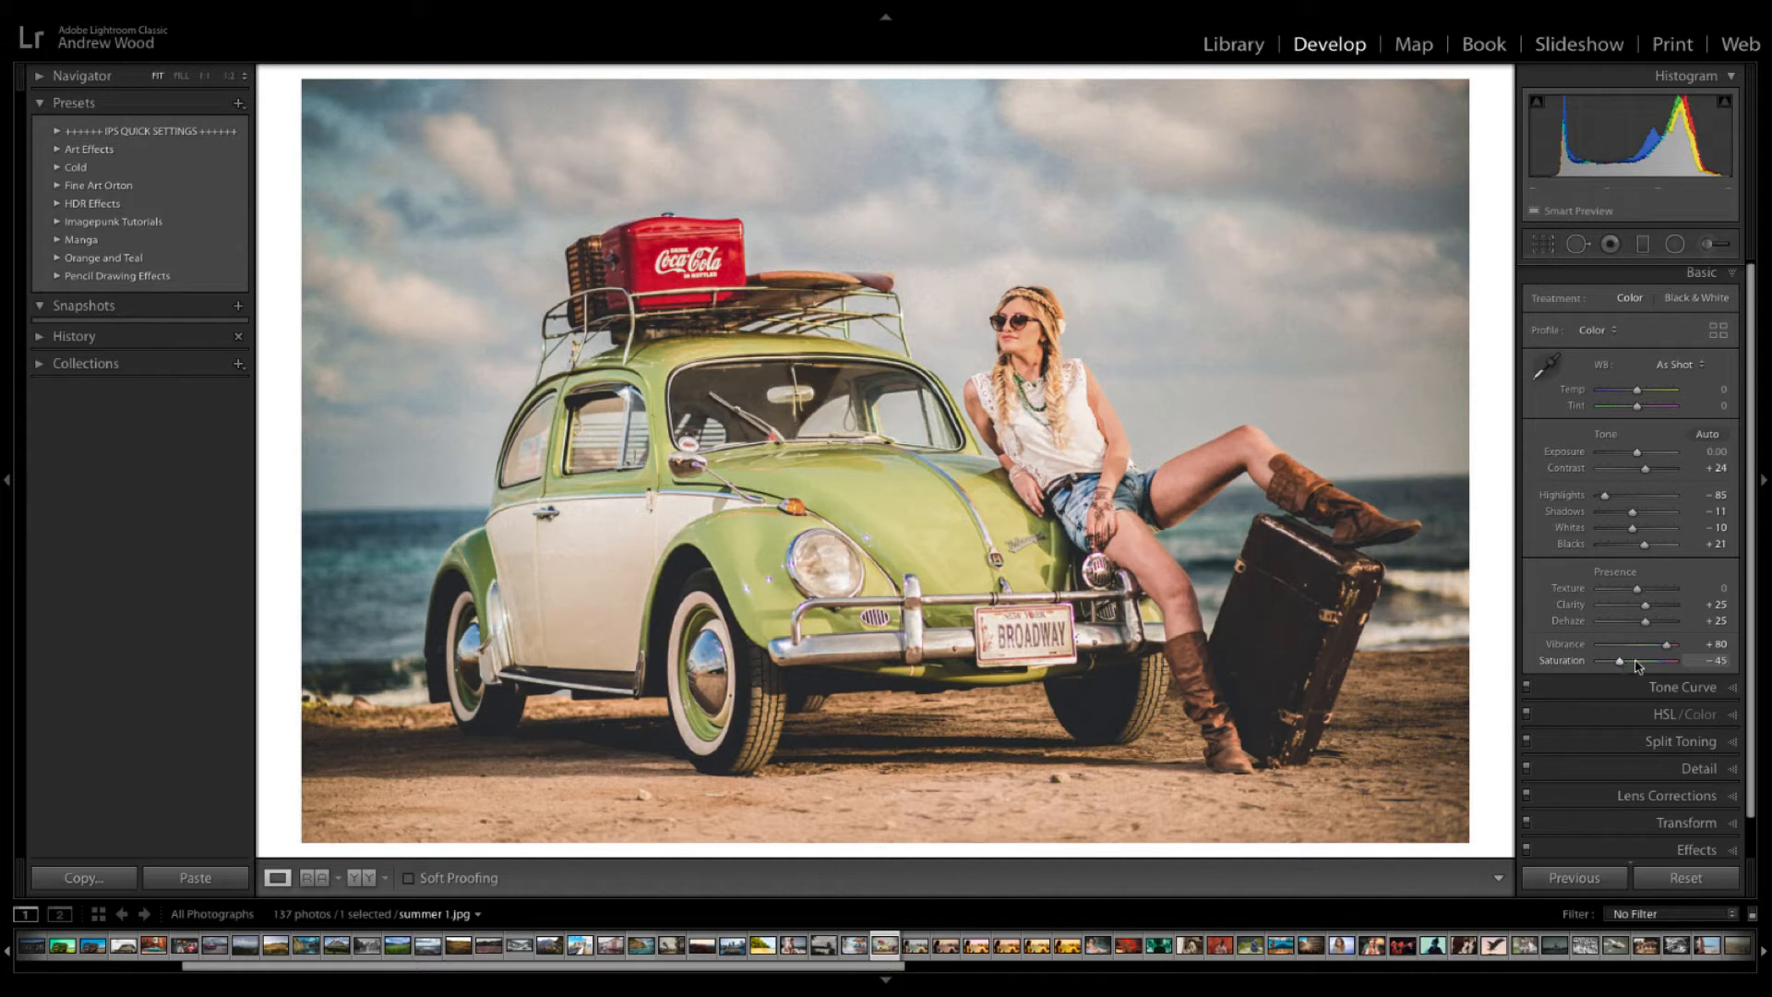
# Shape the RGB point curve into a soft S with two added points, raised highlights, lowered shadows and a slightly lowered white endpoint.
pyautogui.scroll(-1, 1634, 662)
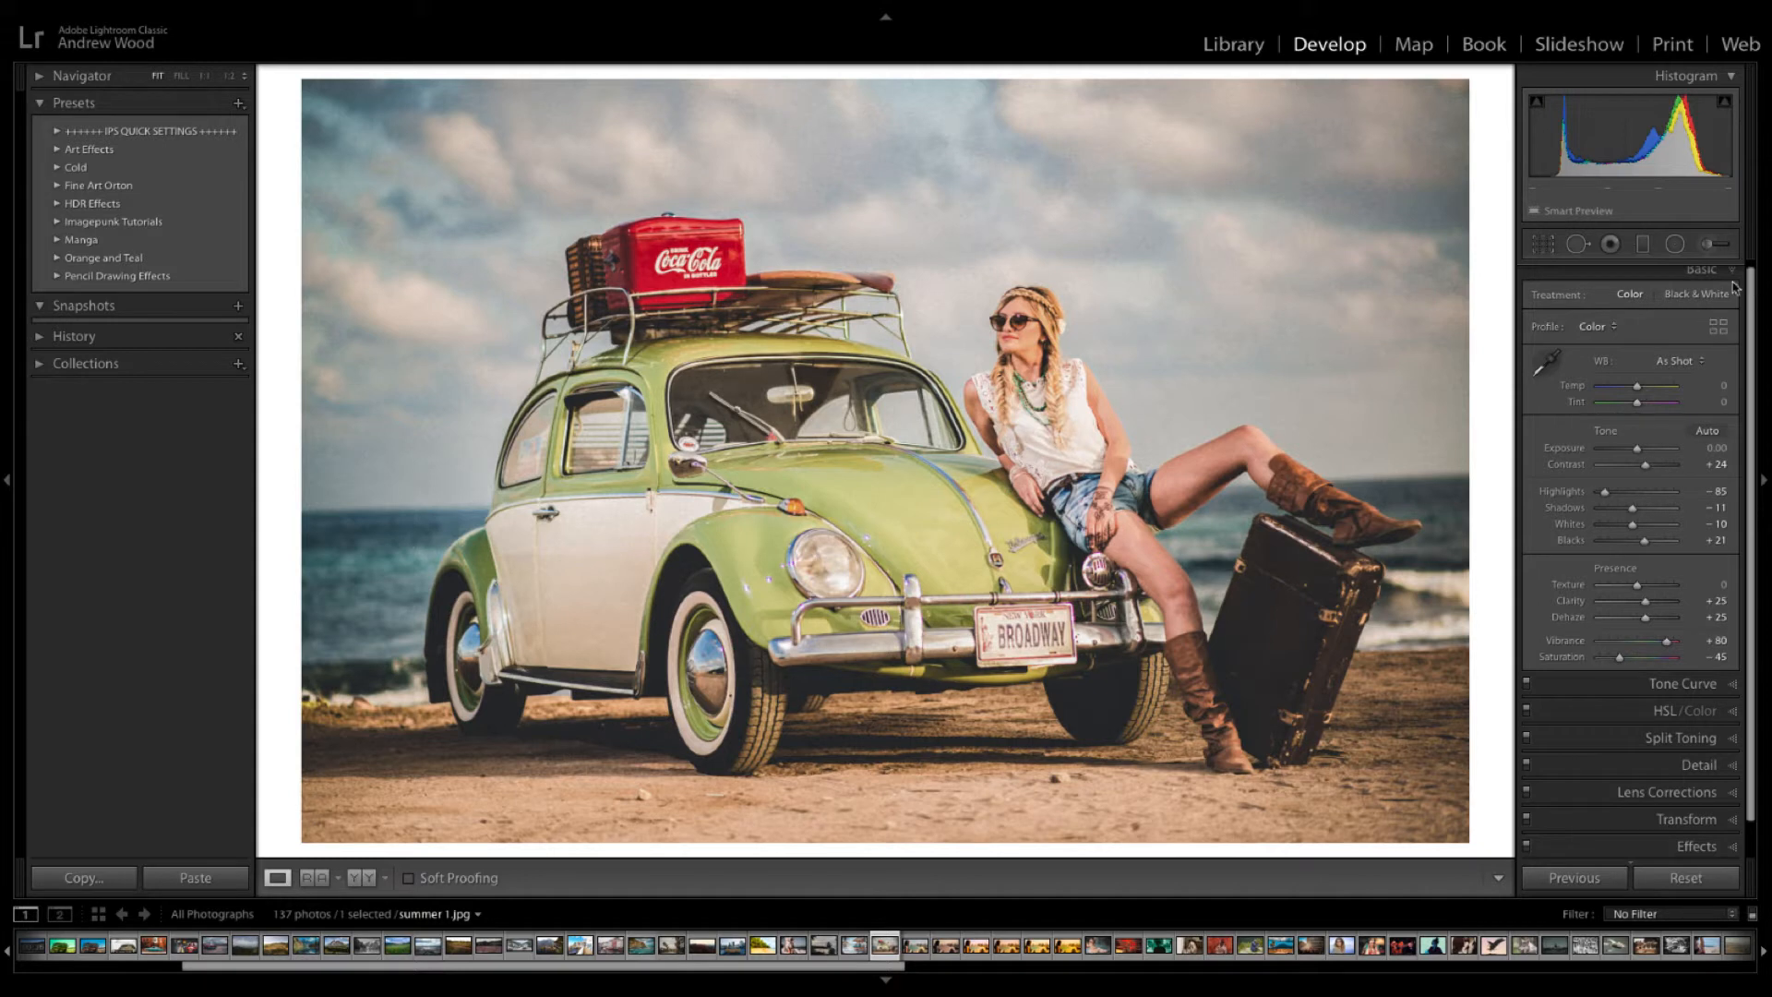
pyautogui.click(1732, 687)
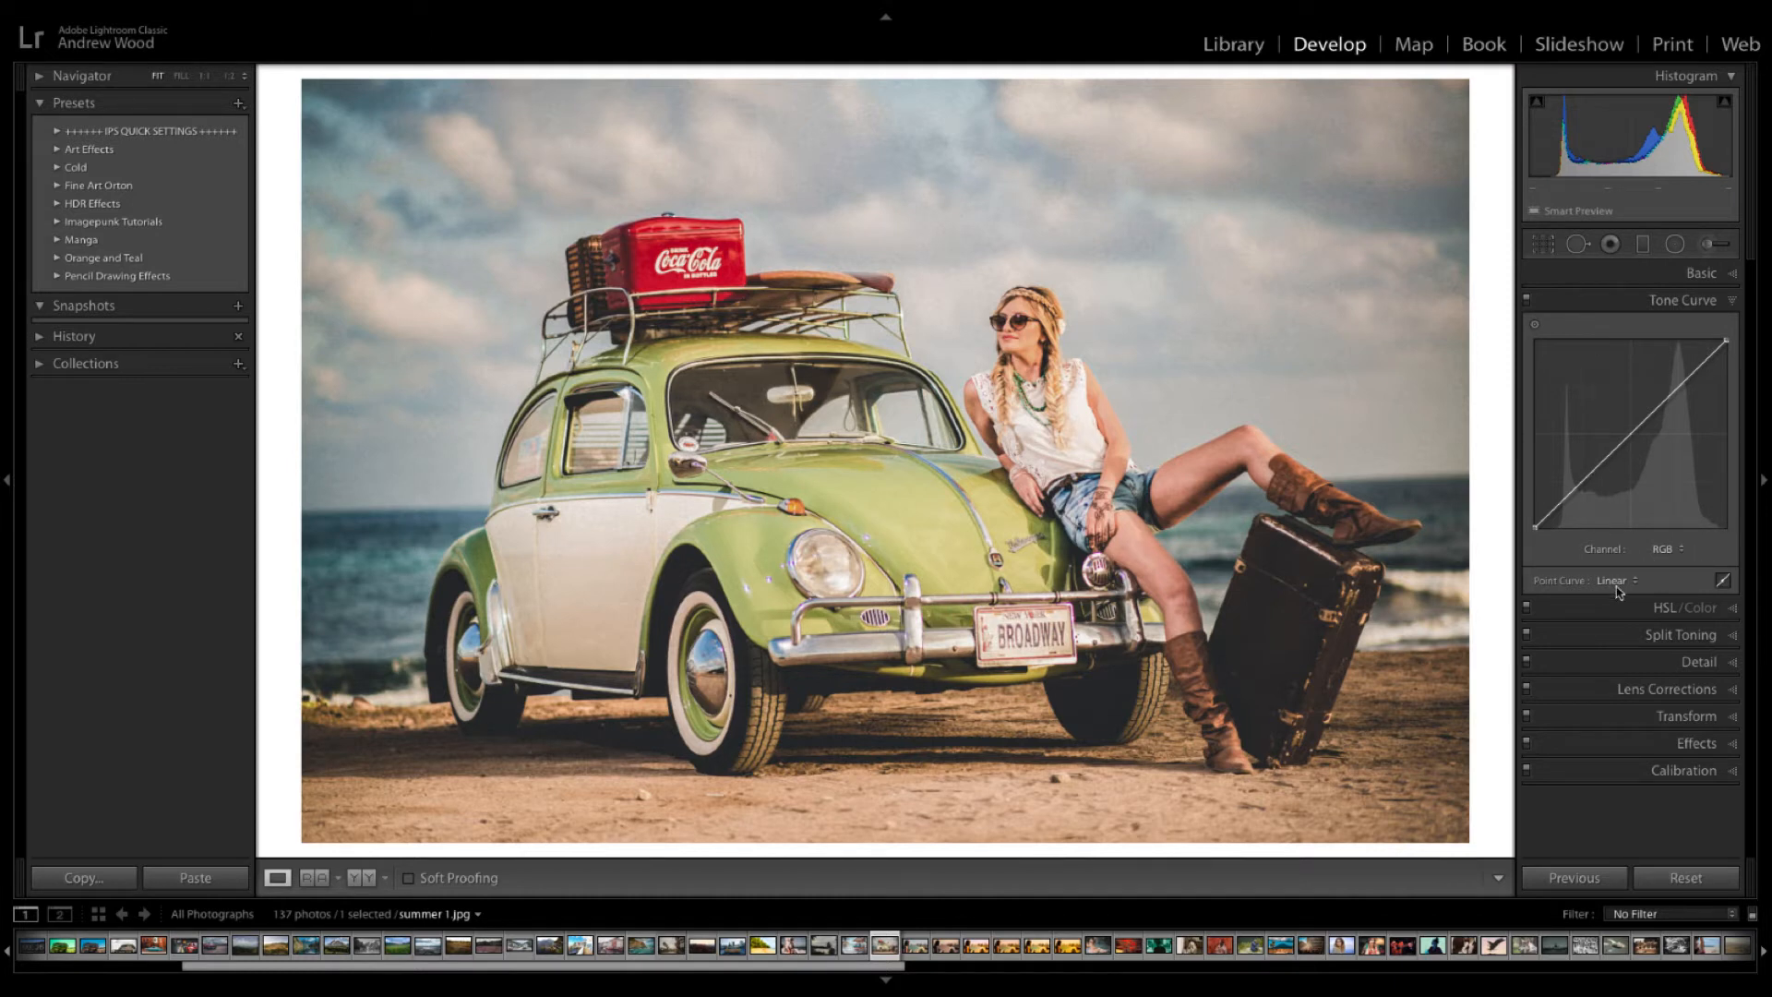
pyautogui.click(1597, 466)
pyautogui.click(1674, 390)
pyautogui.moveTo(1725, 340); pyautogui.dragTo(1667, 383)
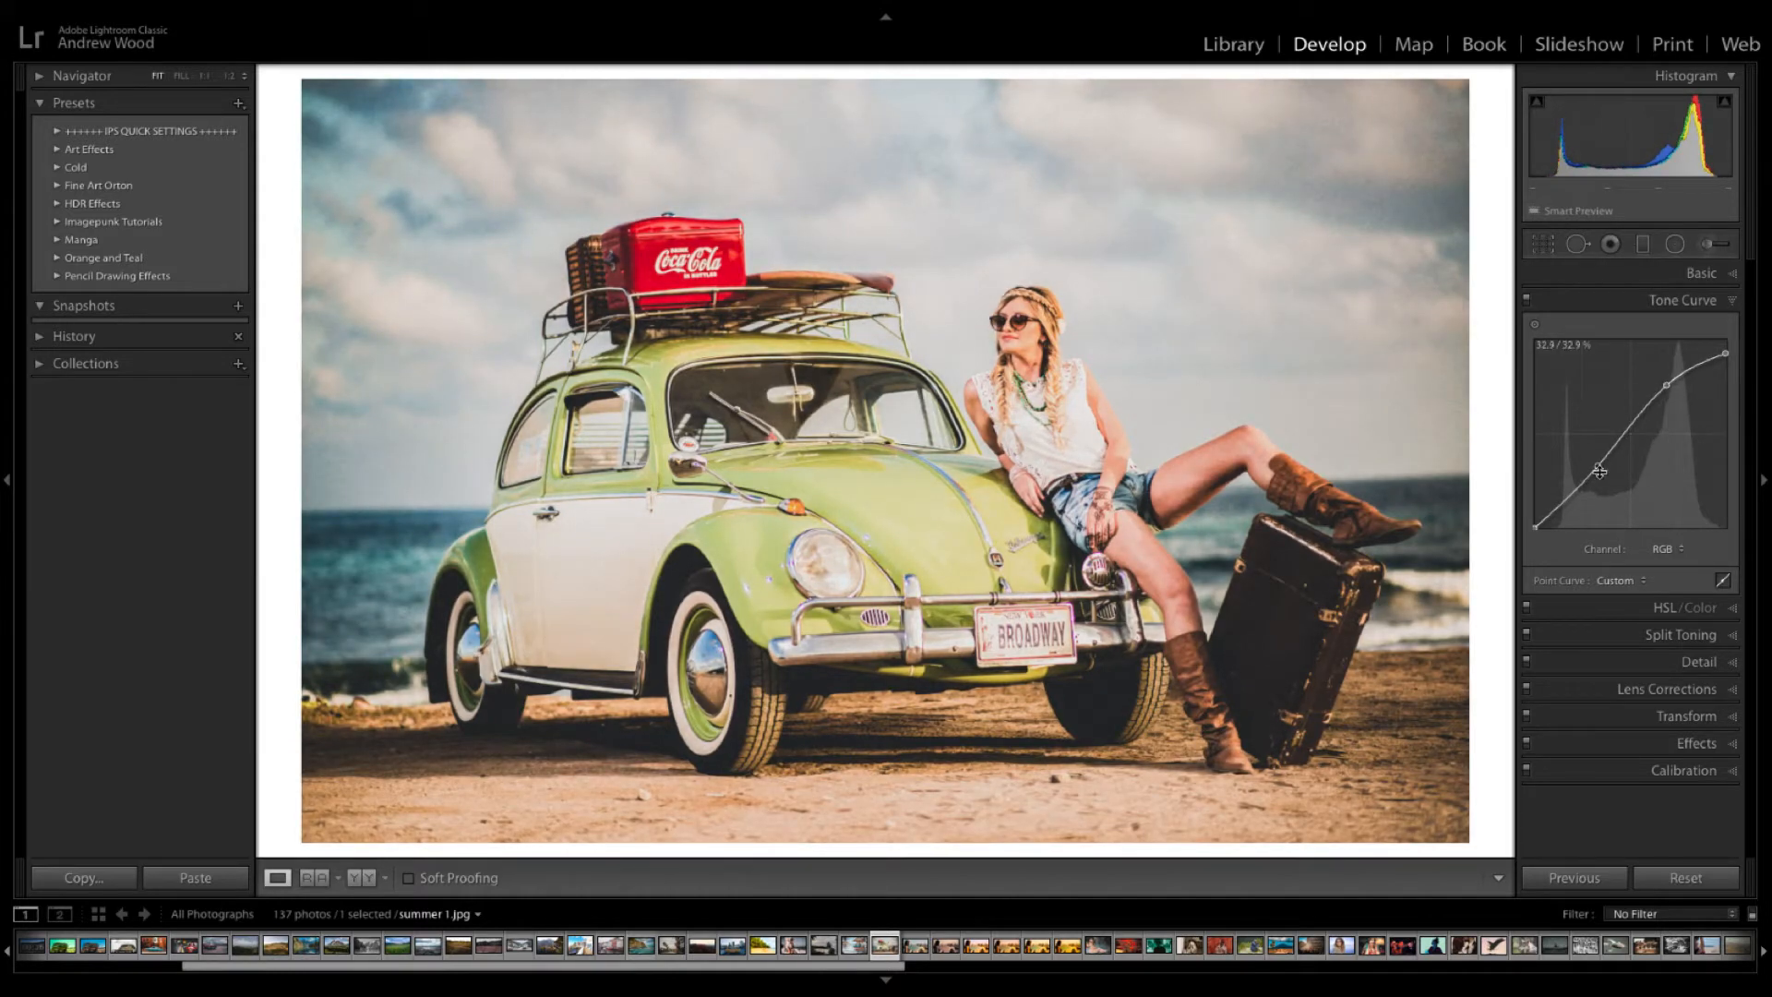
pyautogui.moveTo(1598, 467); pyautogui.dragTo(1606, 471)
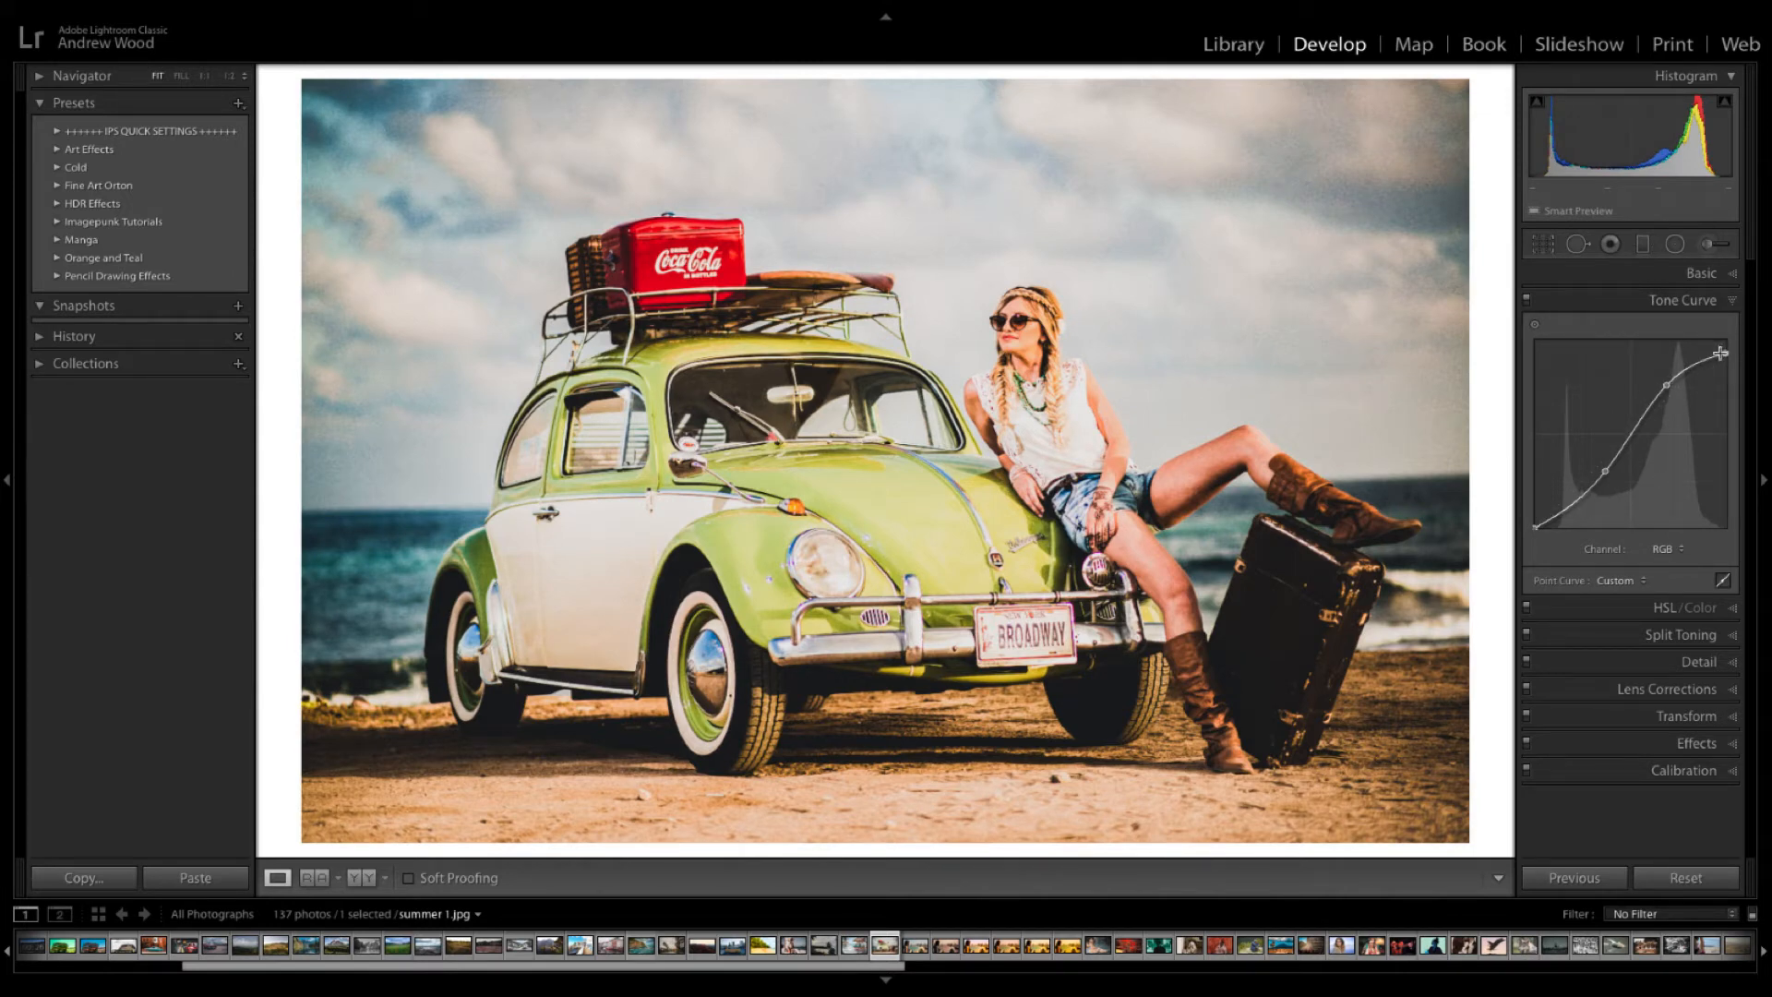
# Set the HSL hue of Red to +10, Orange to -5 and Yellow to -75.
pyautogui.click(1737, 611)
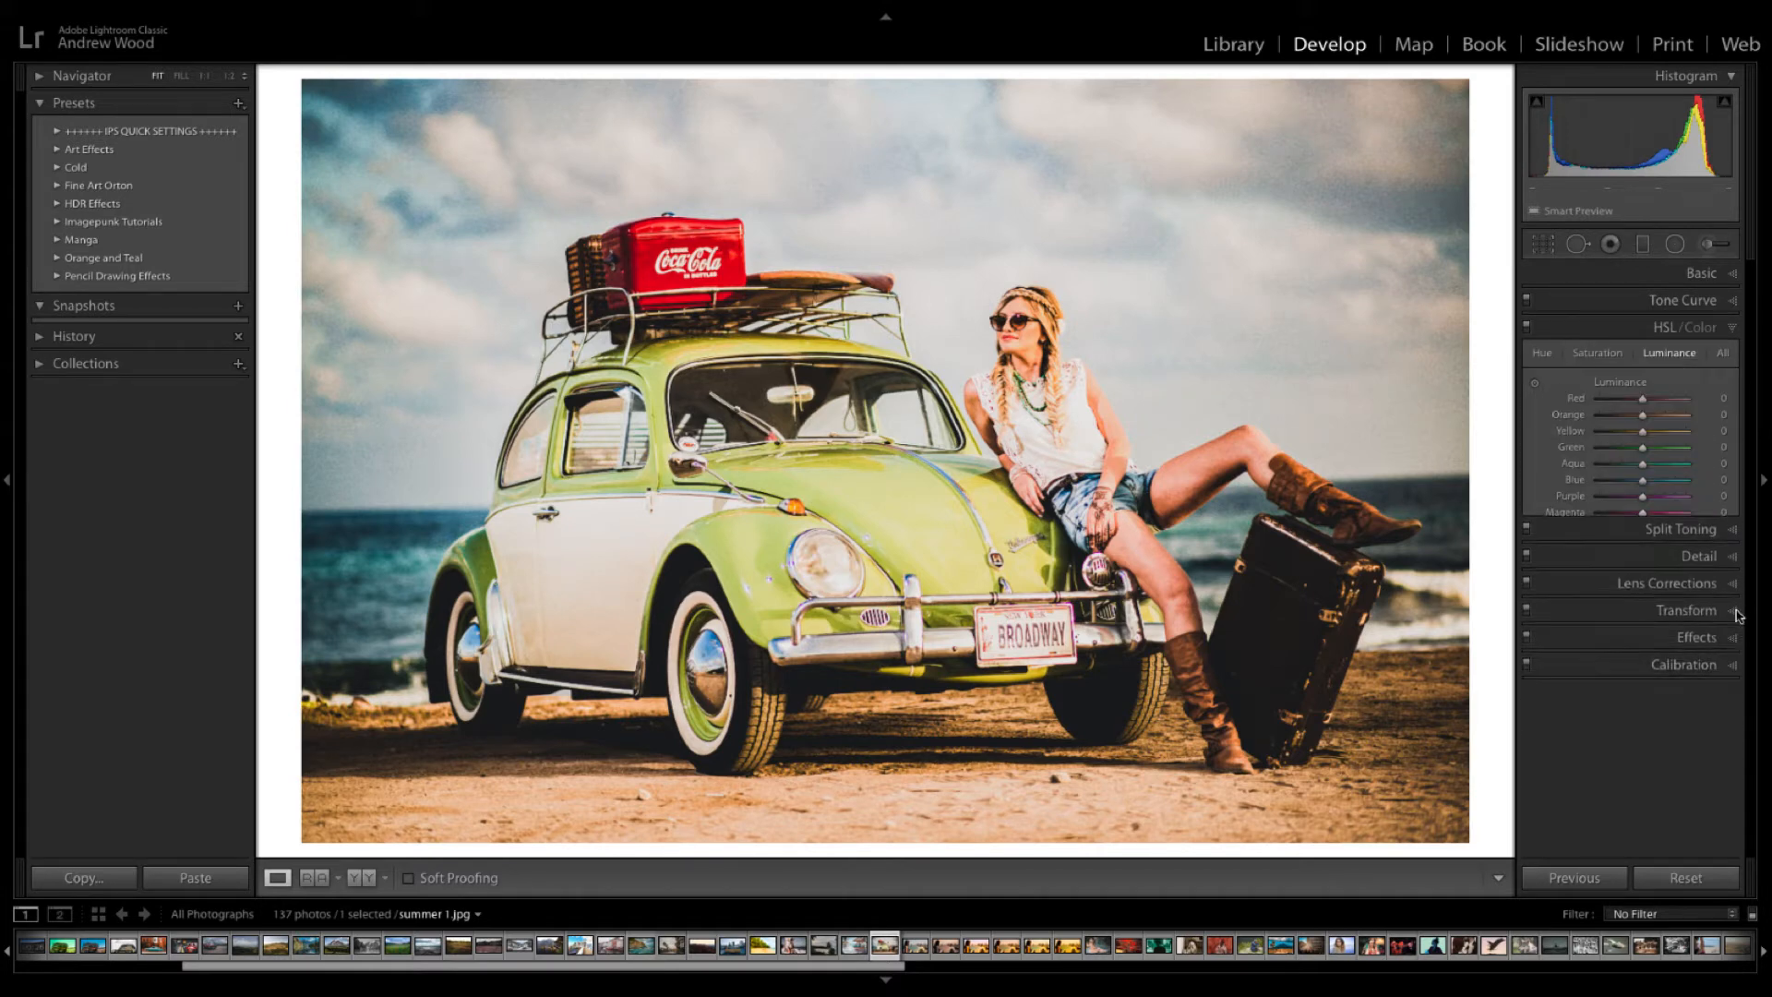
pyautogui.click(1545, 355)
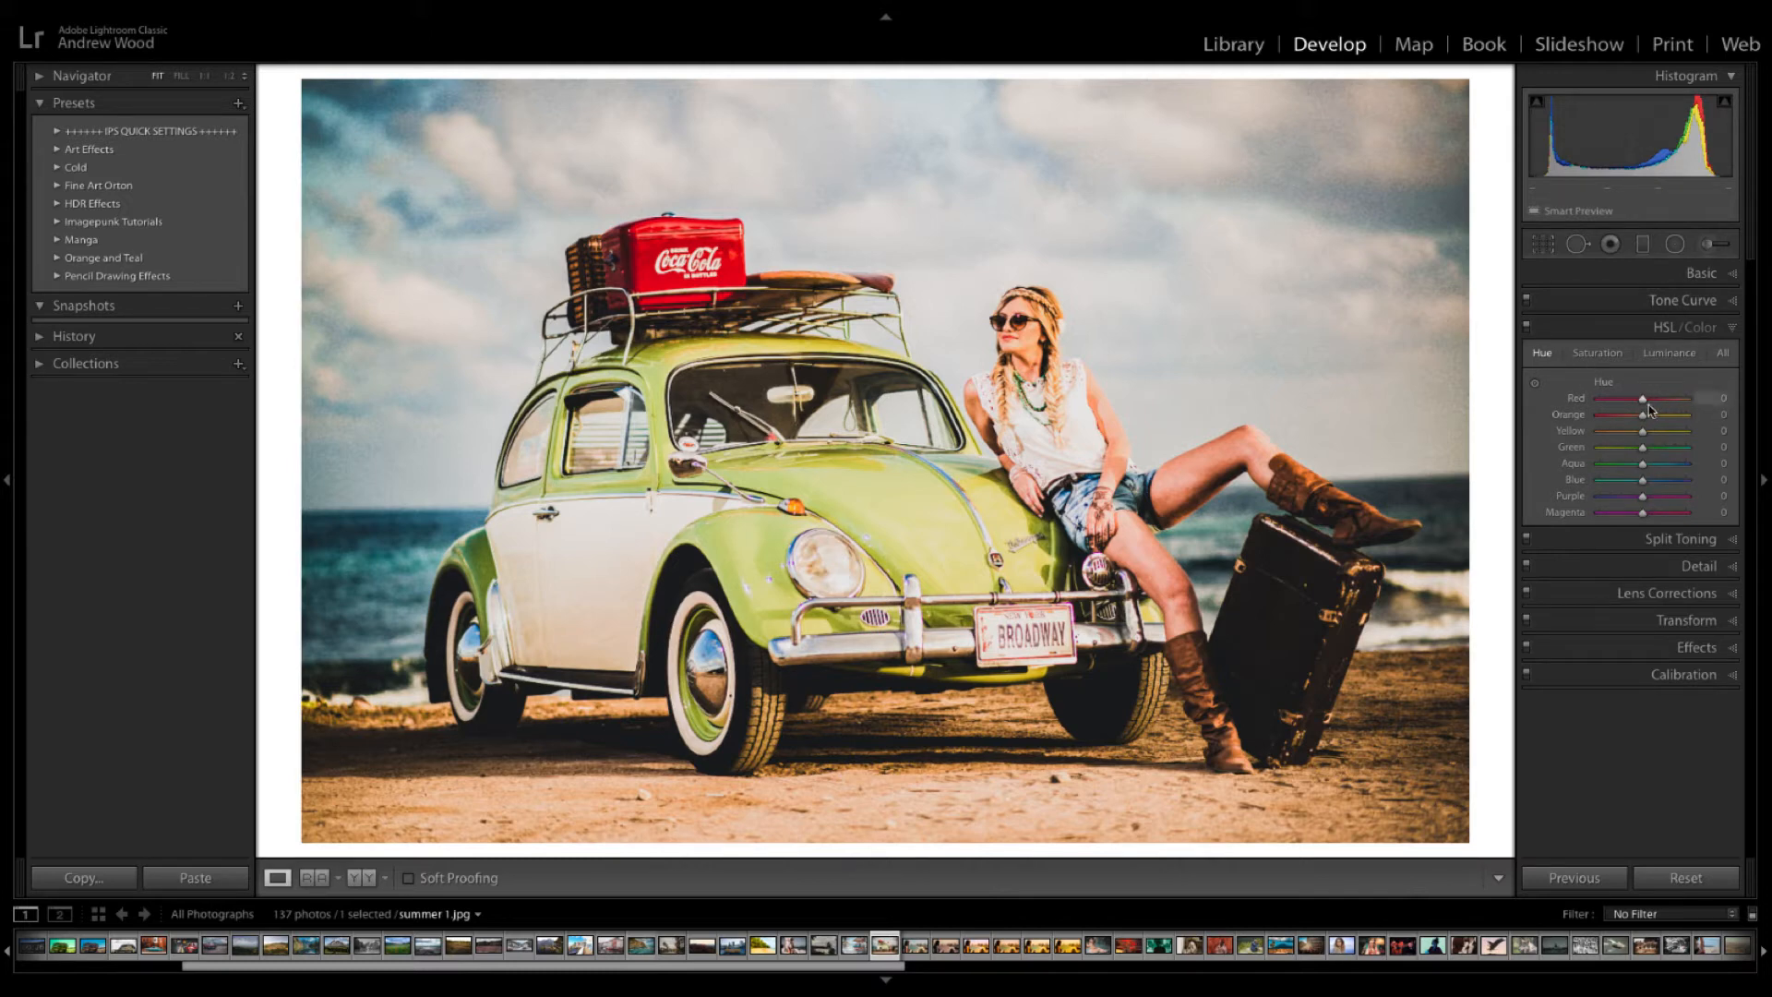
pyautogui.moveTo(1644, 400); pyautogui.dragTo(1649, 399)
pyautogui.click(1722, 400)
pyautogui.write('10')
pyautogui.press('Tab')
pyautogui.write('- 5')
pyautogui.press('Tab')
pyautogui.write('-75')
pyautogui.press('Return')
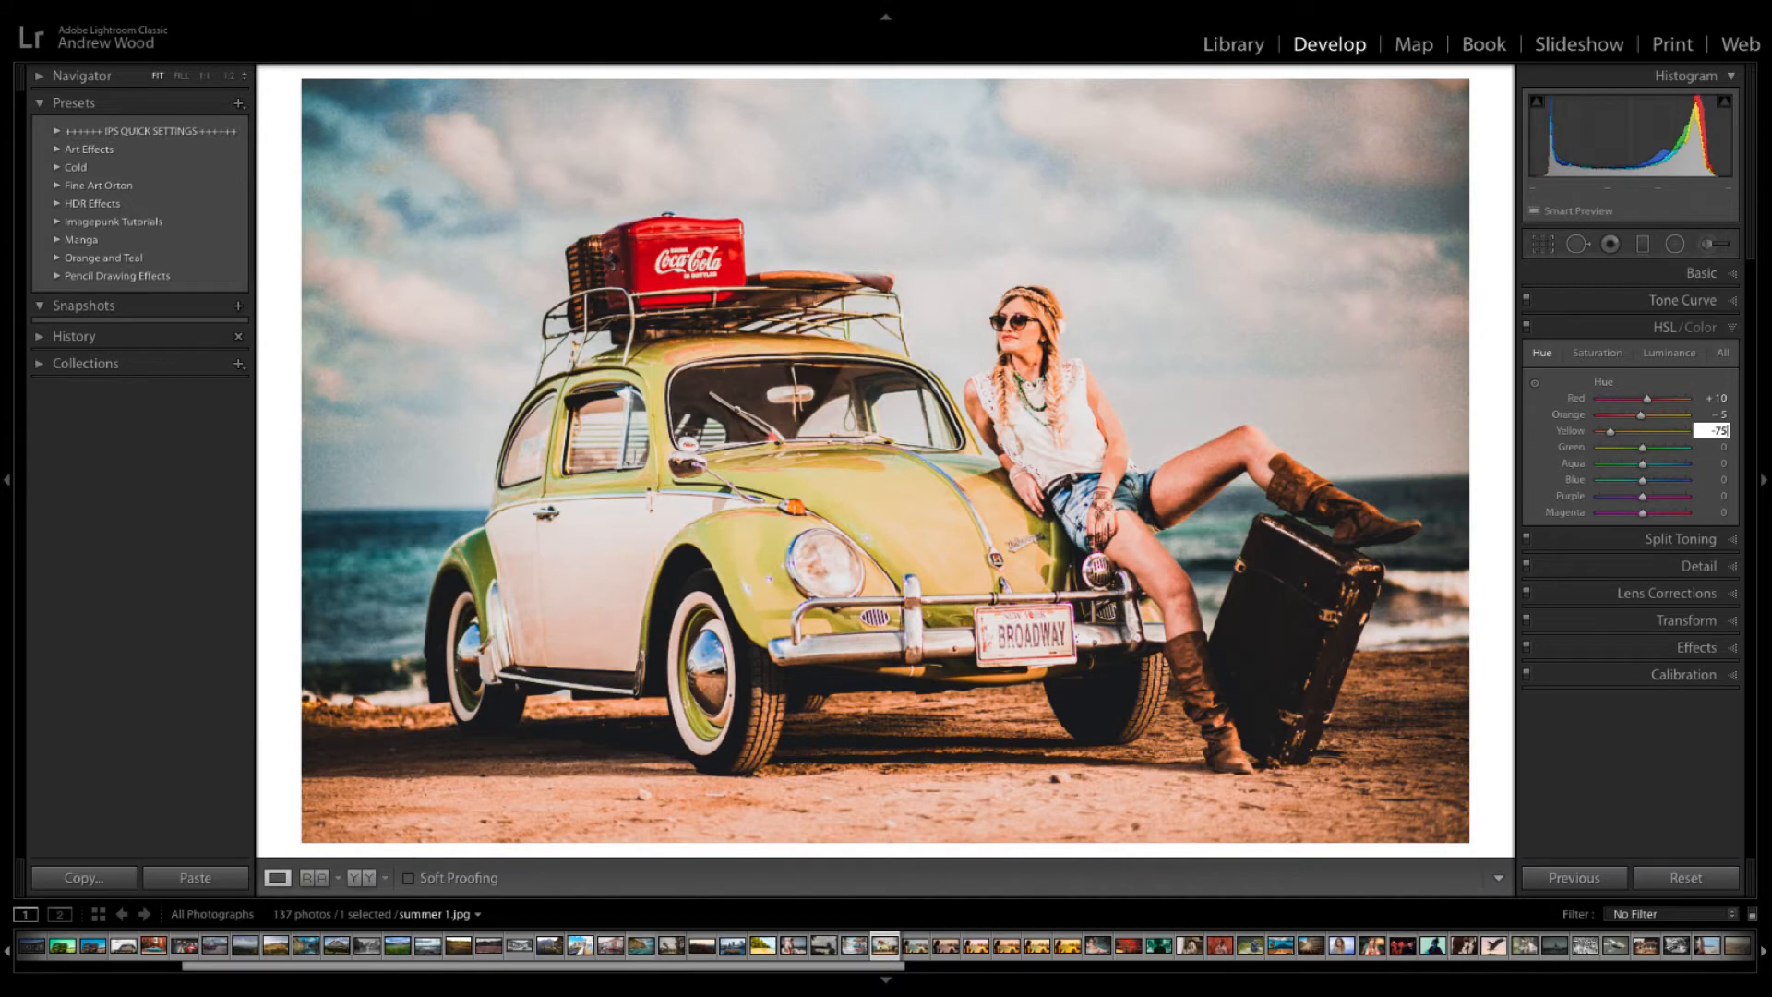
# Set the HSL hue of Green to -100, Aqua to -45, and Blue, Purple and Magenta to -10 each.
pyautogui.press('Tab')
pyautogui.write('- 100')
pyautogui.press('Return')
pyautogui.press('Tab')
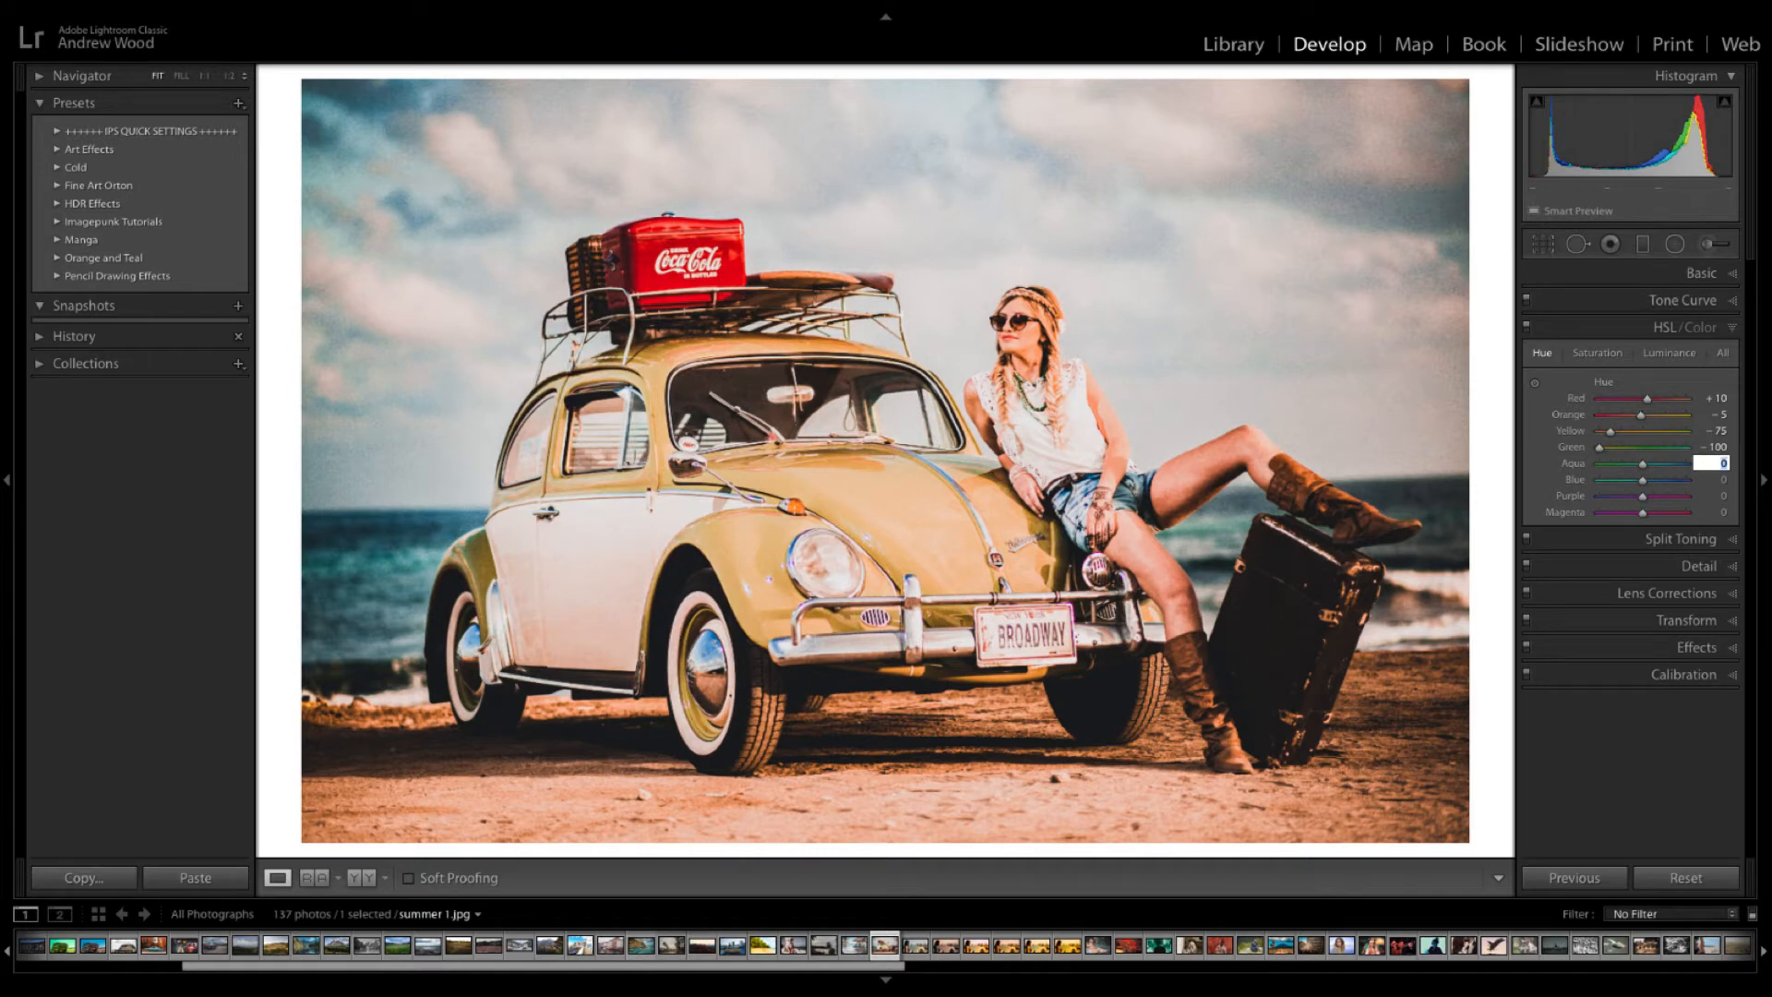
pyautogui.write('-45')
pyautogui.press('Tab')
pyautogui.write('- 10')
pyautogui.press('Tab')
pyautogui.write('- 10')
pyautogui.press('Tab')
pyautogui.write('-10')
# Set the HSL saturation of Red to -25, Orange to -20 and Yellow to -90.
pyautogui.click(1615, 356)
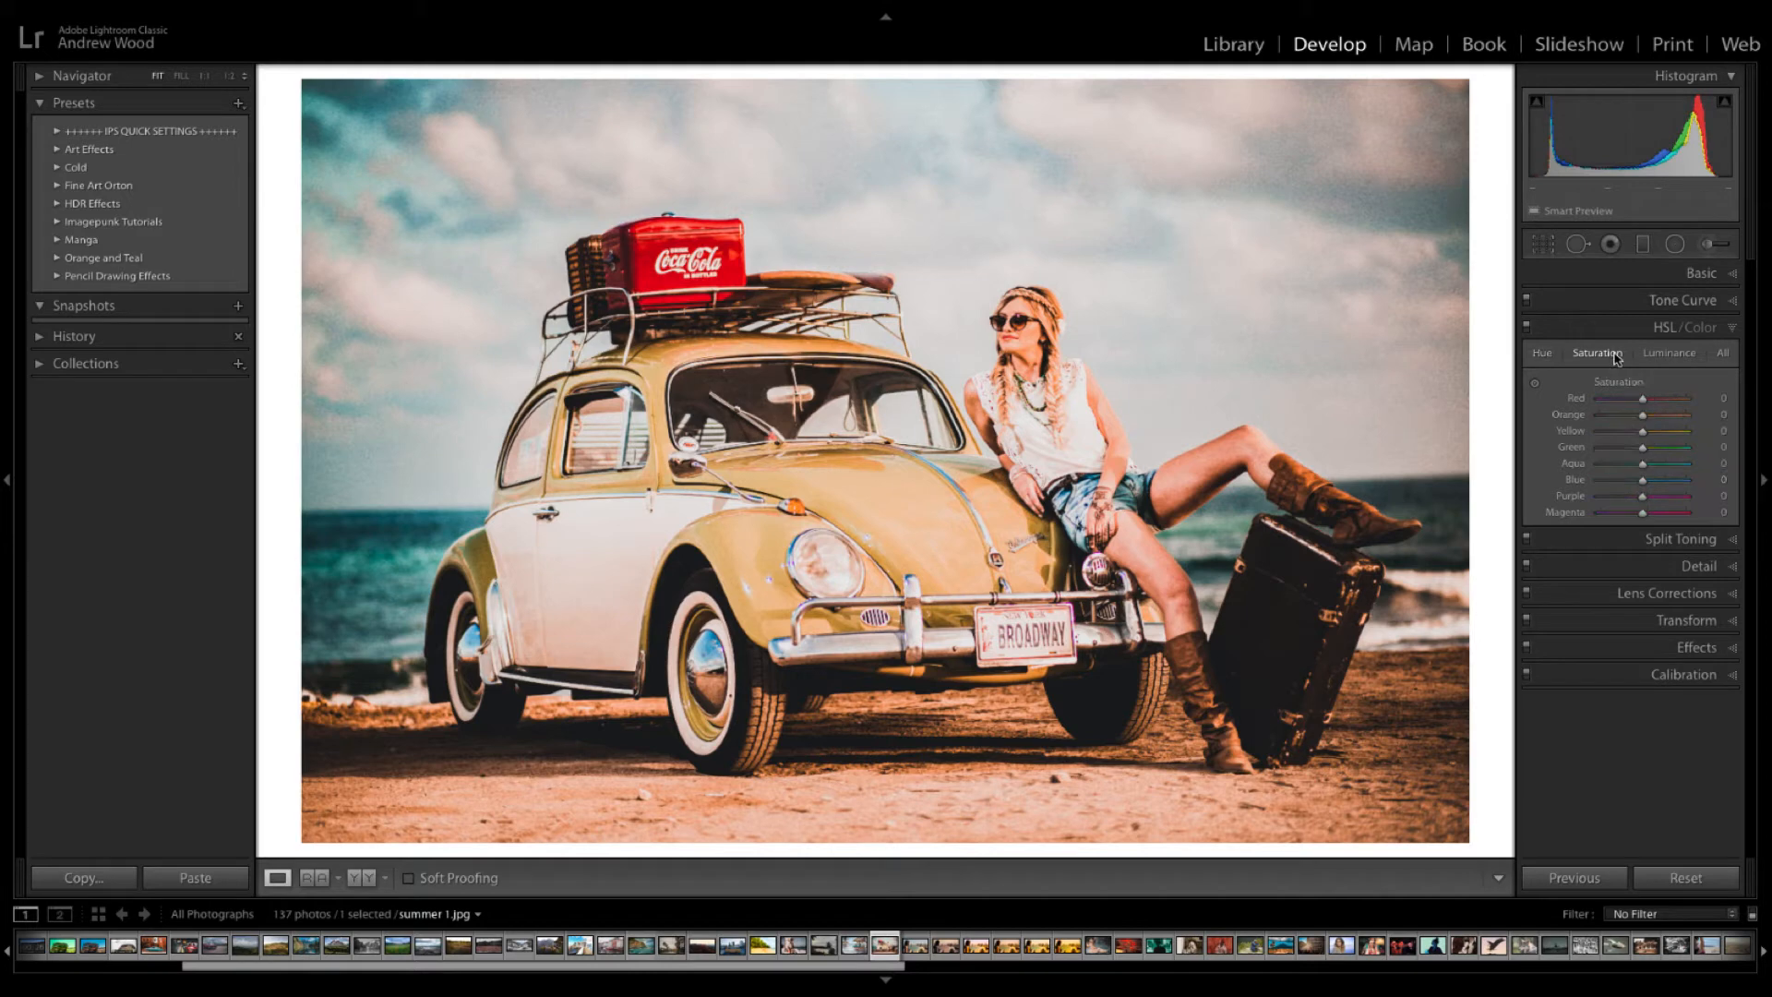
pyautogui.click(1723, 398)
pyautogui.write('-25')
pyautogui.press('Return')
pyautogui.press('Tab')
pyautogui.write('- ')
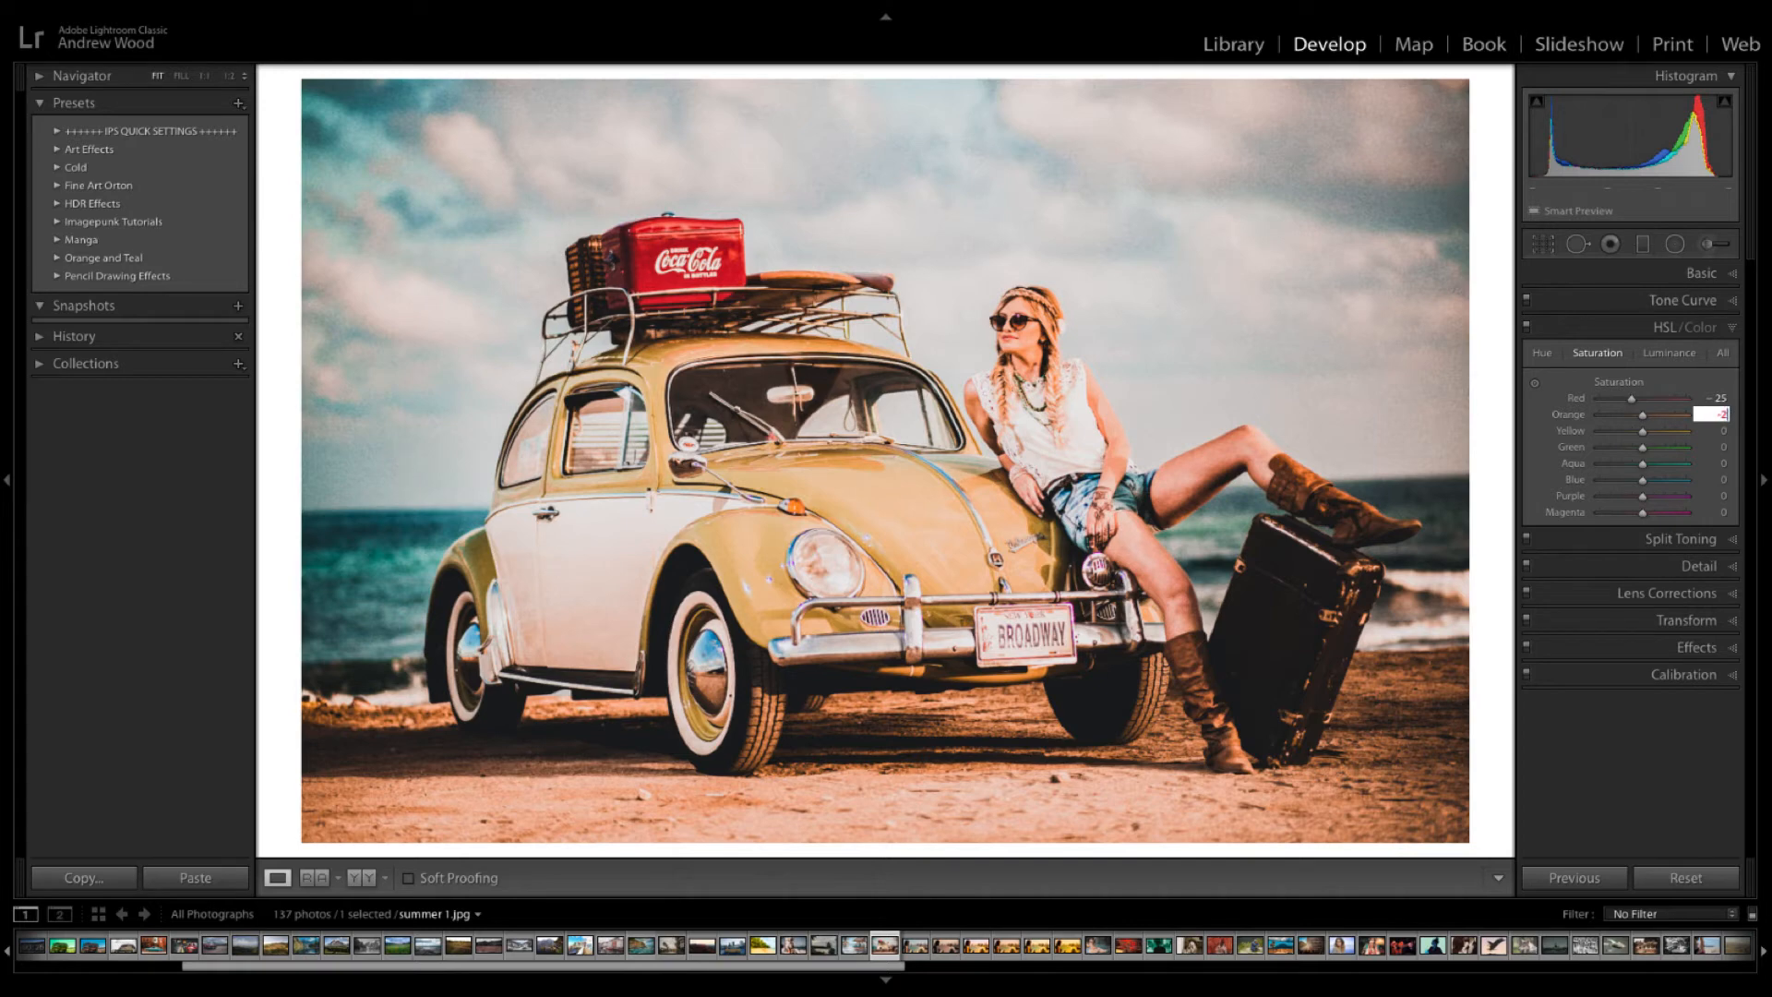
pyautogui.write('20')
pyautogui.press('Tab')
pyautogui.write('-90')
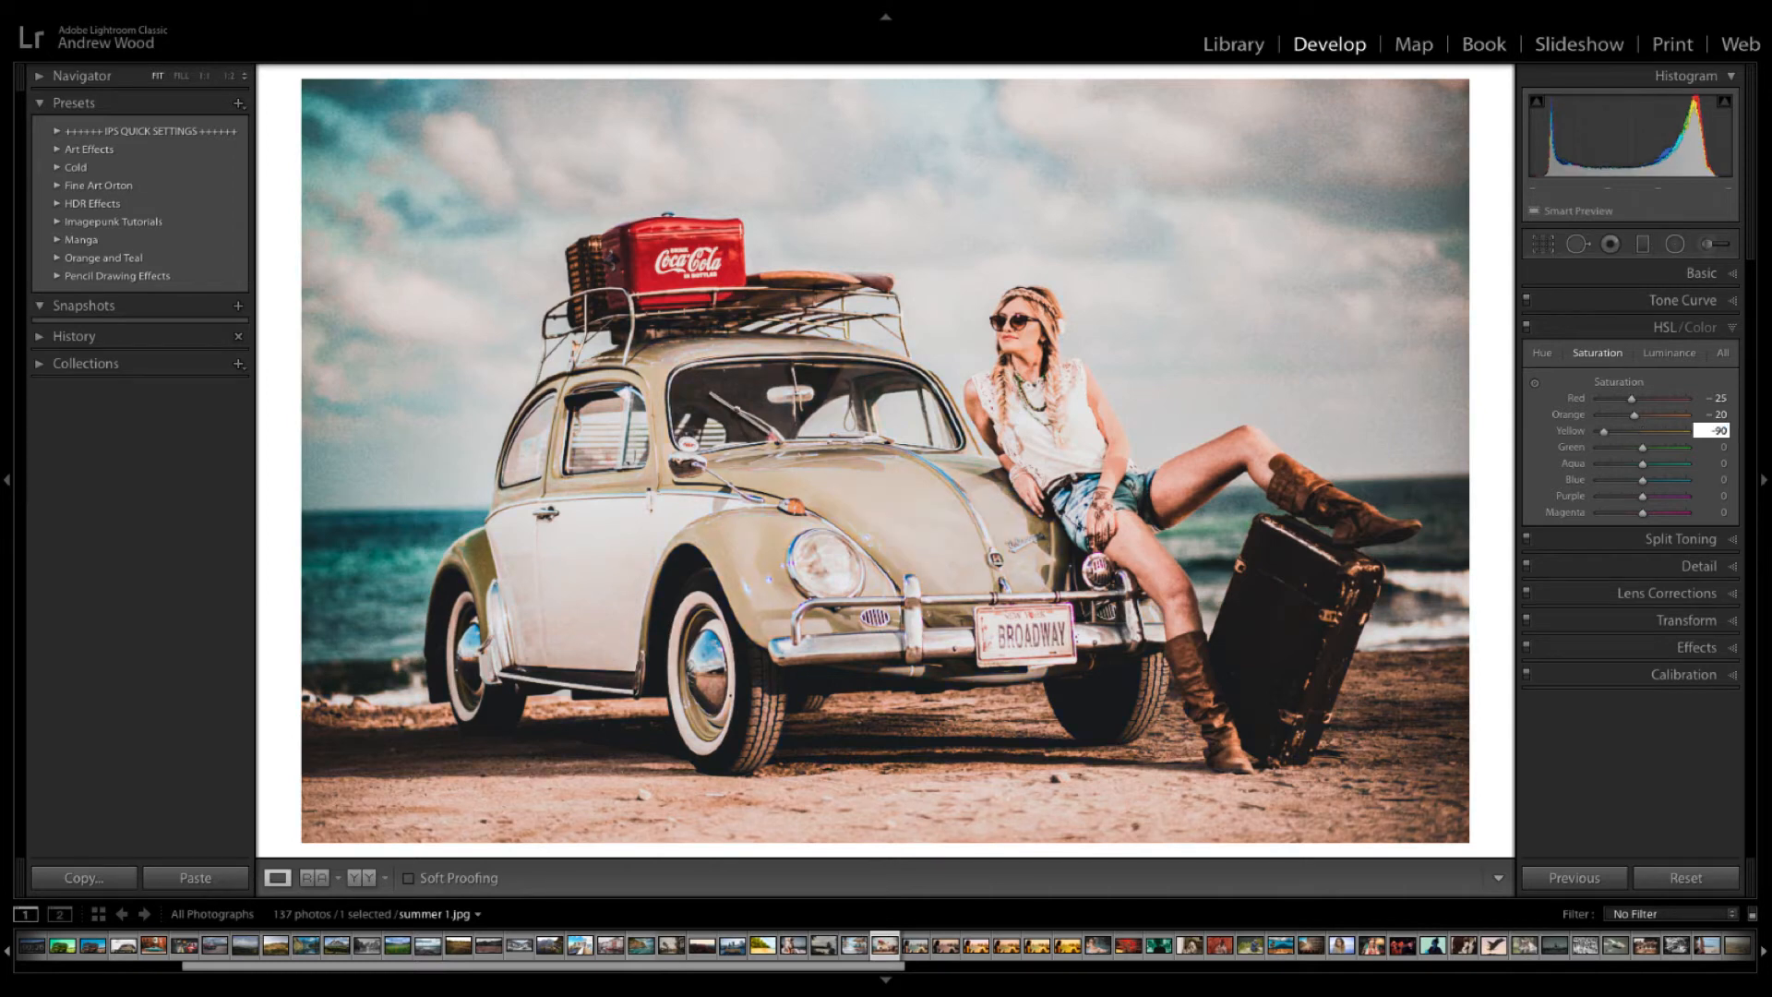
# Set the HSL saturation of Green to -75, Aqua to -85, Blue to -80, Purple to -20 and Magenta to -100.
pyautogui.press('Tab')
pyautogui.write('-75')
pyautogui.press('Tab')
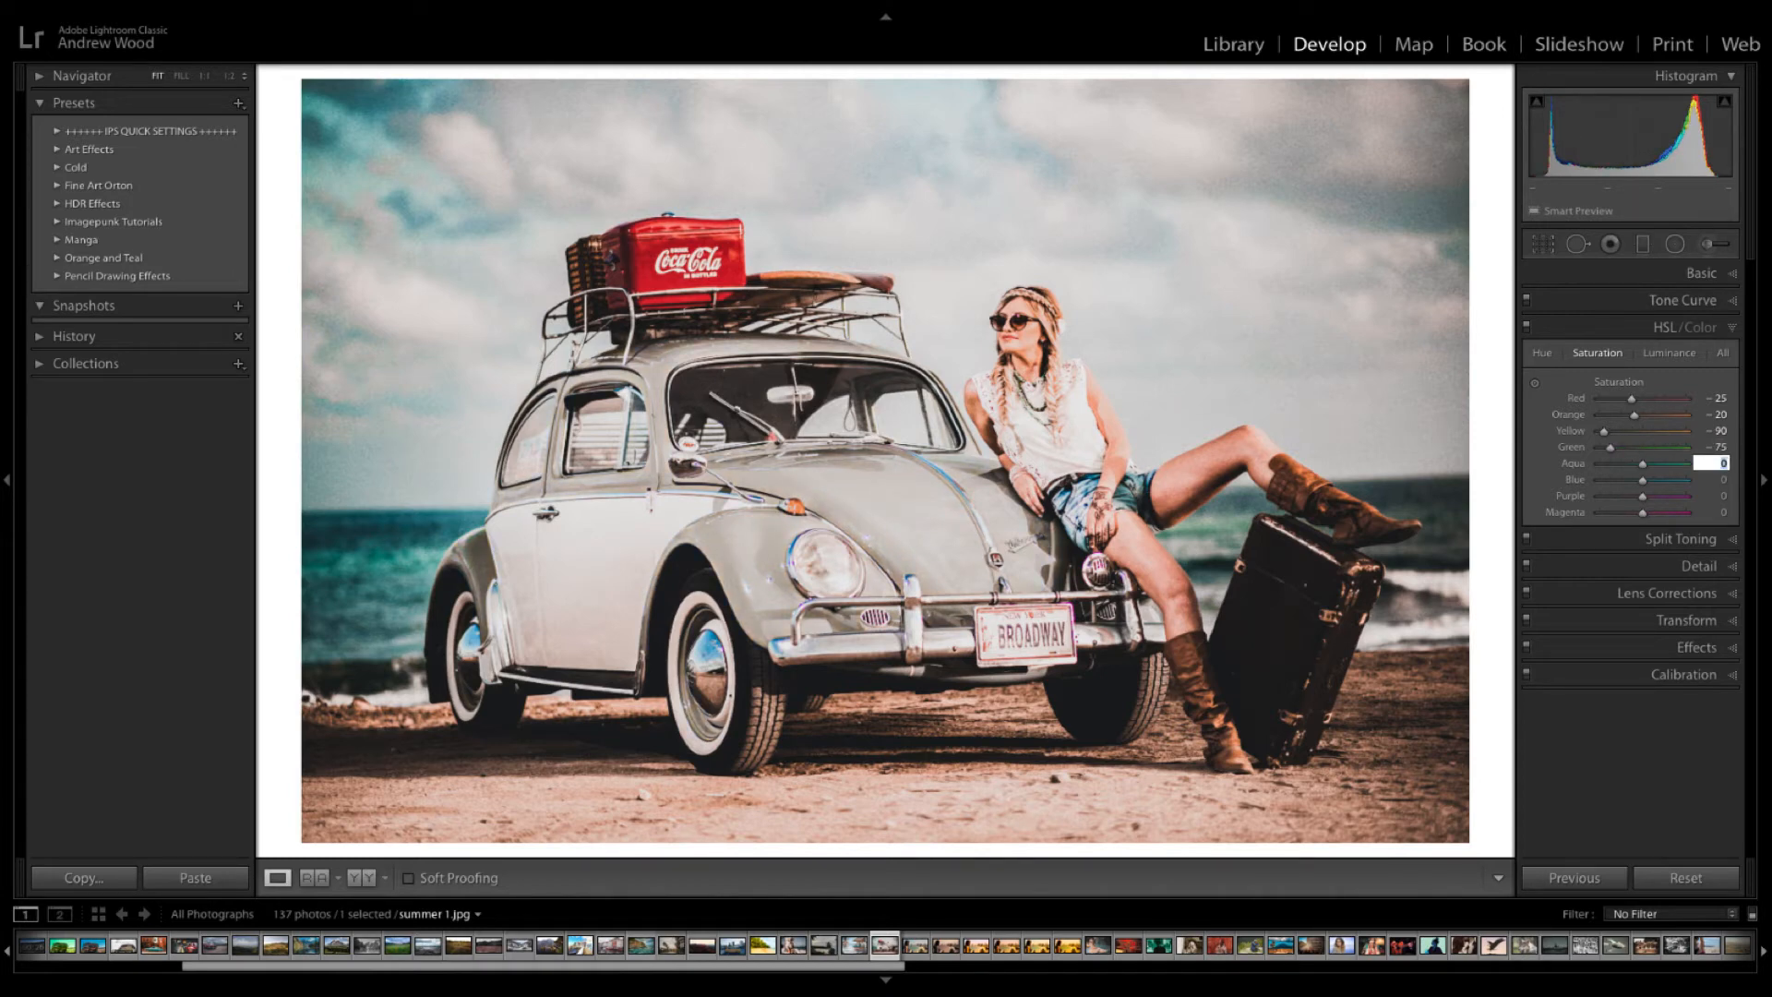
pyautogui.write('-85')
pyautogui.press('Tab')
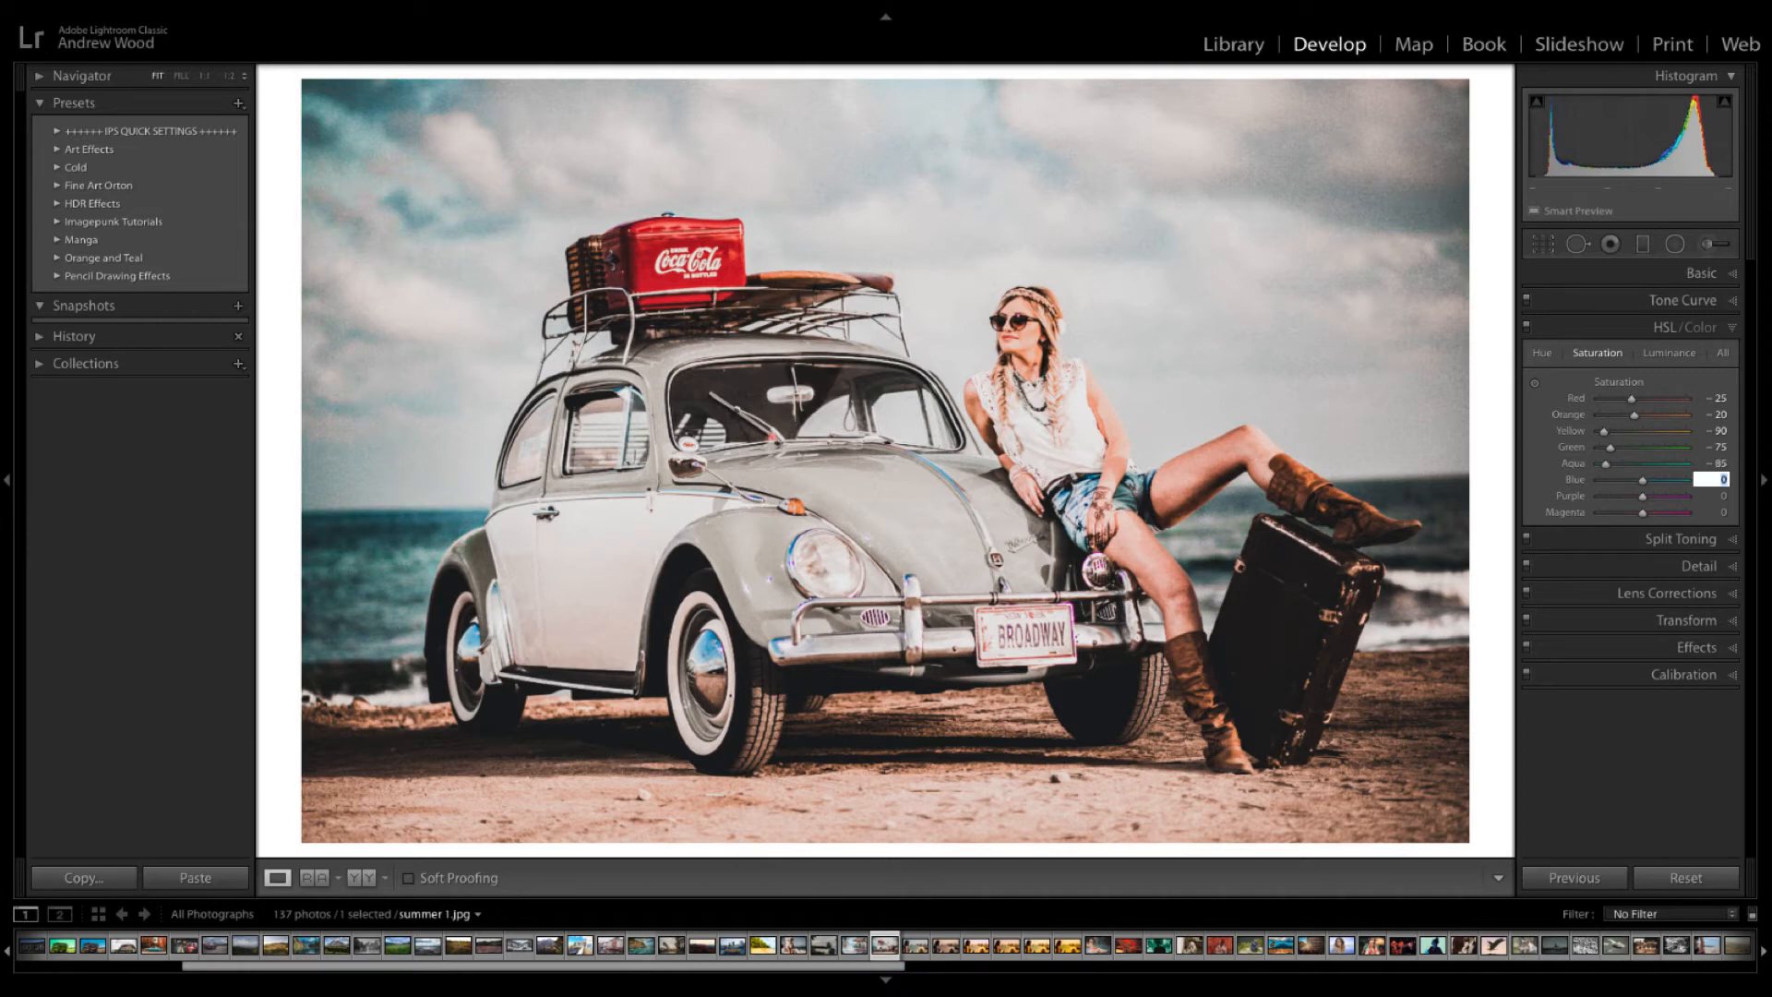
pyautogui.write('-80')
pyautogui.press('Tab')
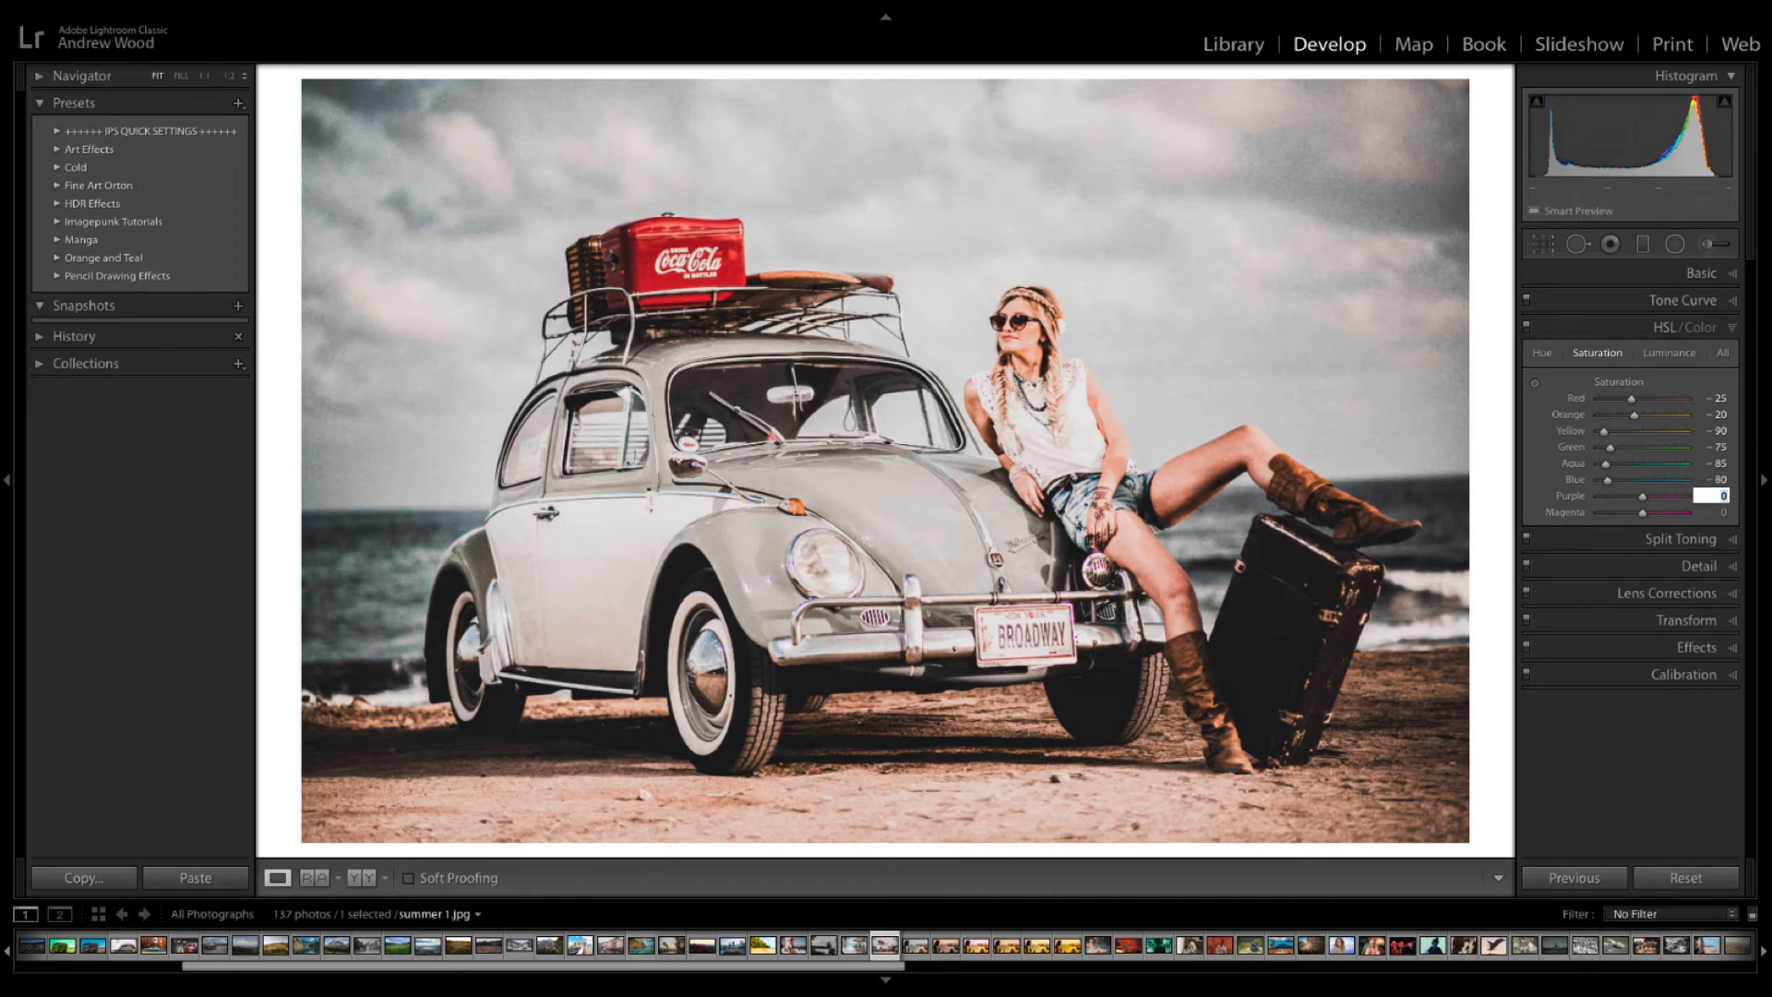
pyautogui.write('- 20')
pyautogui.press('Tab')
pyautogui.write('-100')
# Set the HSL luminance of Red to -34, Orange to -14 and Yellow to -21.
pyautogui.click(1652, 358)
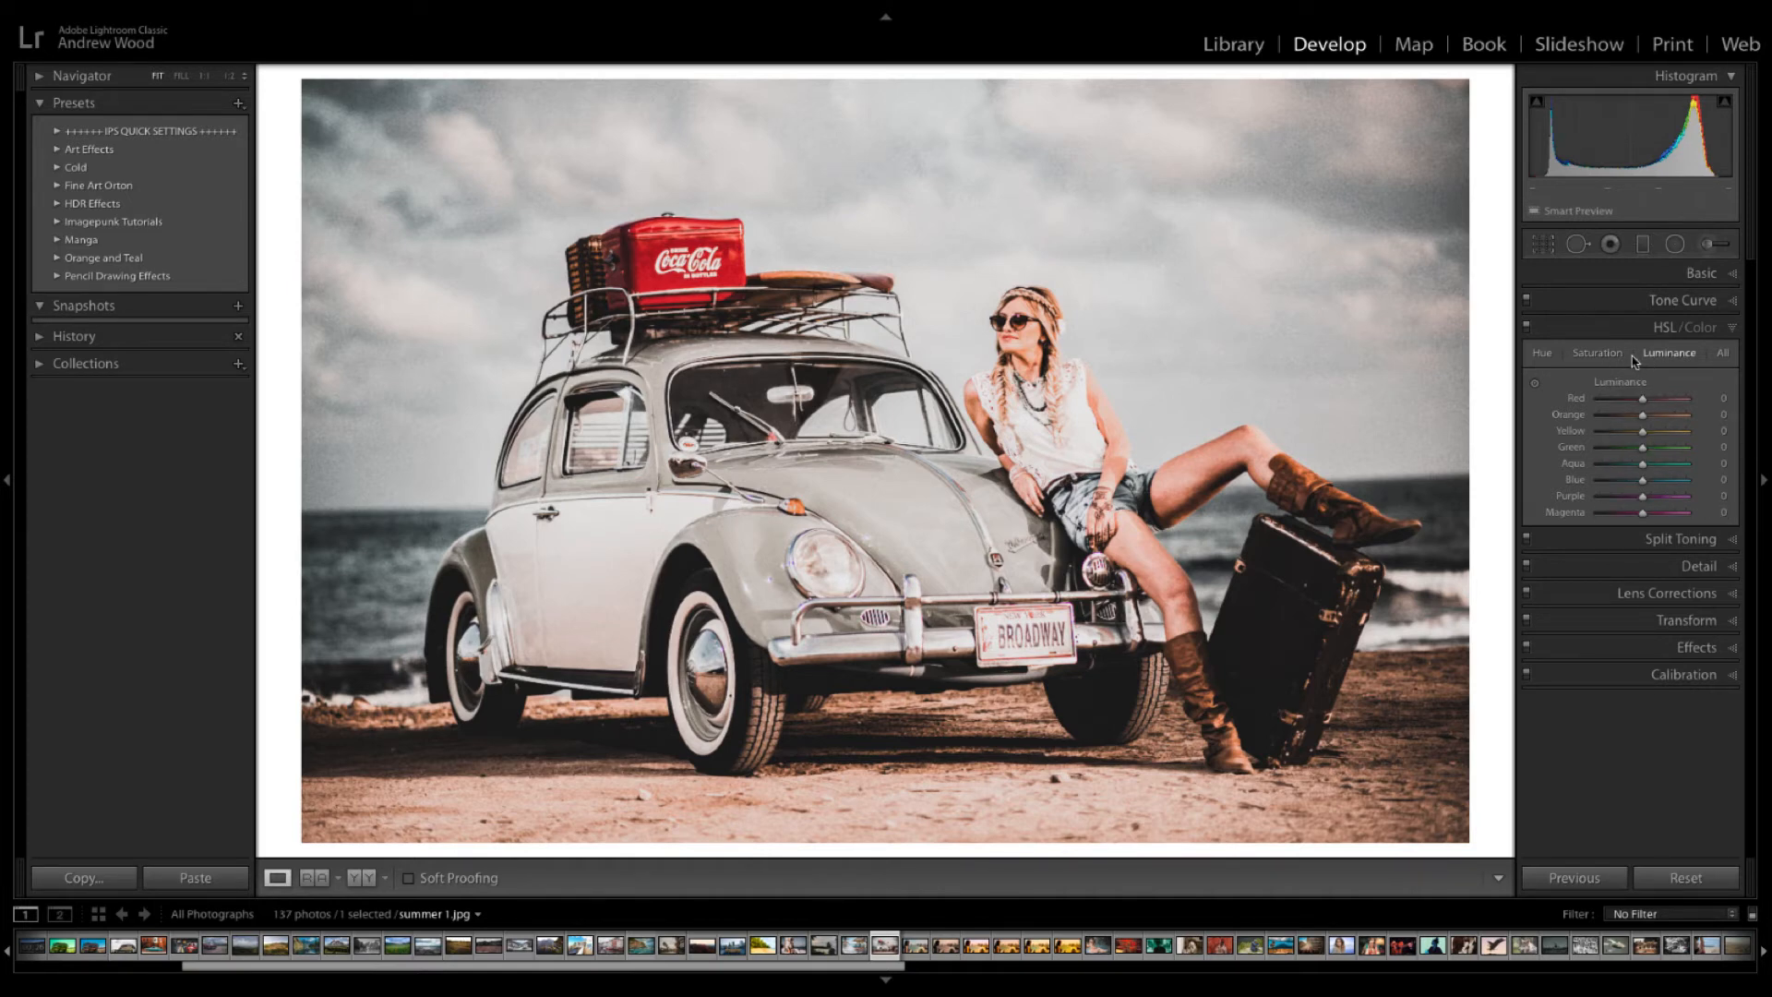
pyautogui.click(1721, 397)
pyautogui.click(1645, 404)
pyautogui.moveTo(1644, 404); pyautogui.dragTo(1629, 404)
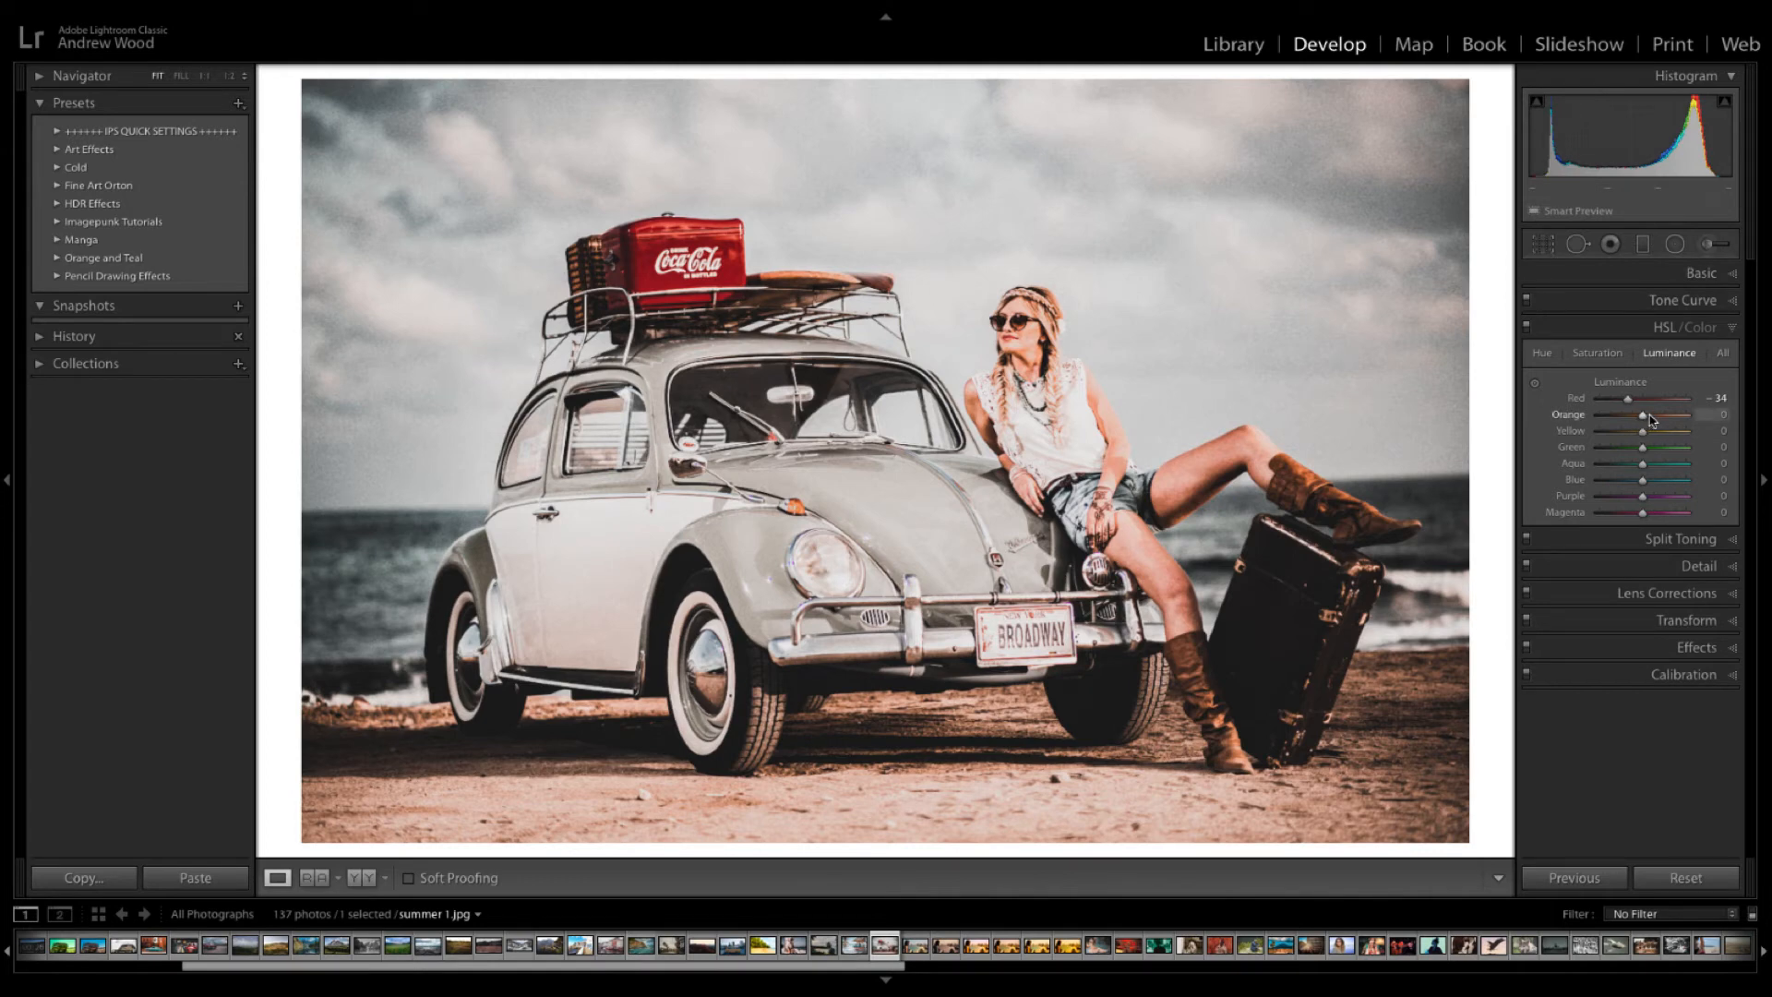
pyautogui.moveTo(1652, 420); pyautogui.dragTo(1638, 420)
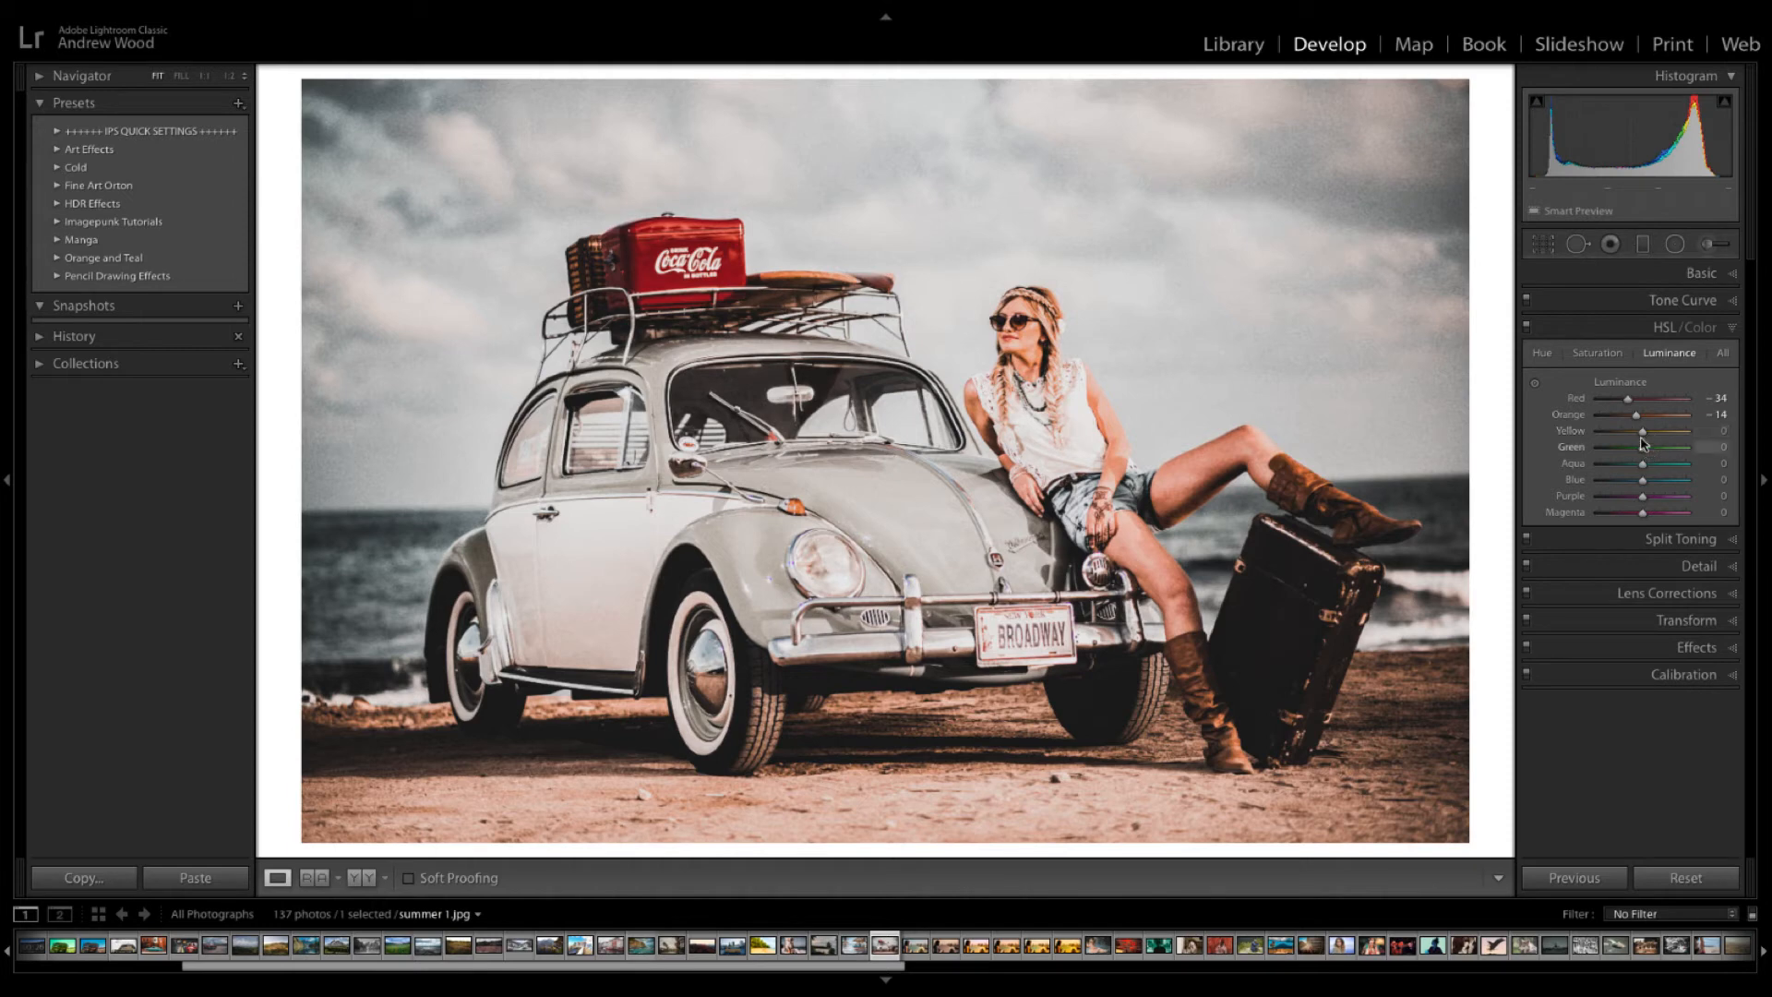
pyautogui.moveTo(1642, 432); pyautogui.dragTo(1631, 437)
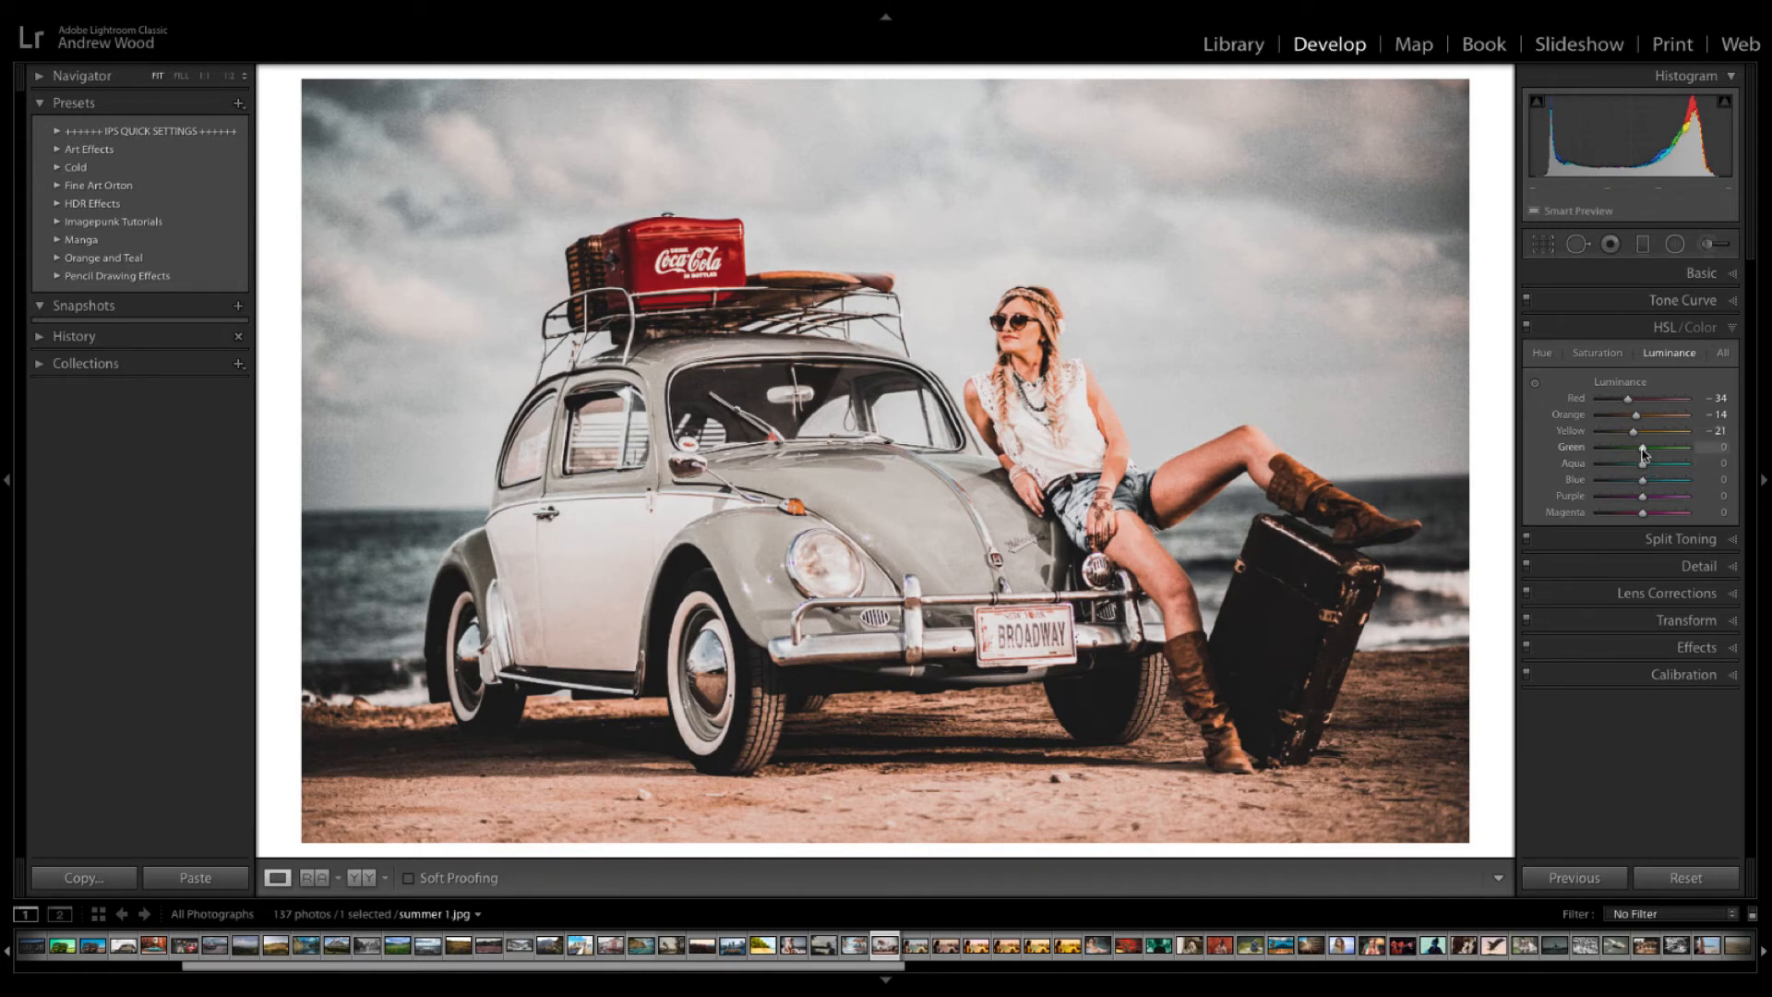
# Set the HSL luminance of Green to -60, Aqua to -85, Blue to -81, Purple to -24 and Magenta to -23.
pyautogui.moveTo(1643, 449); pyautogui.dragTo(1614, 449)
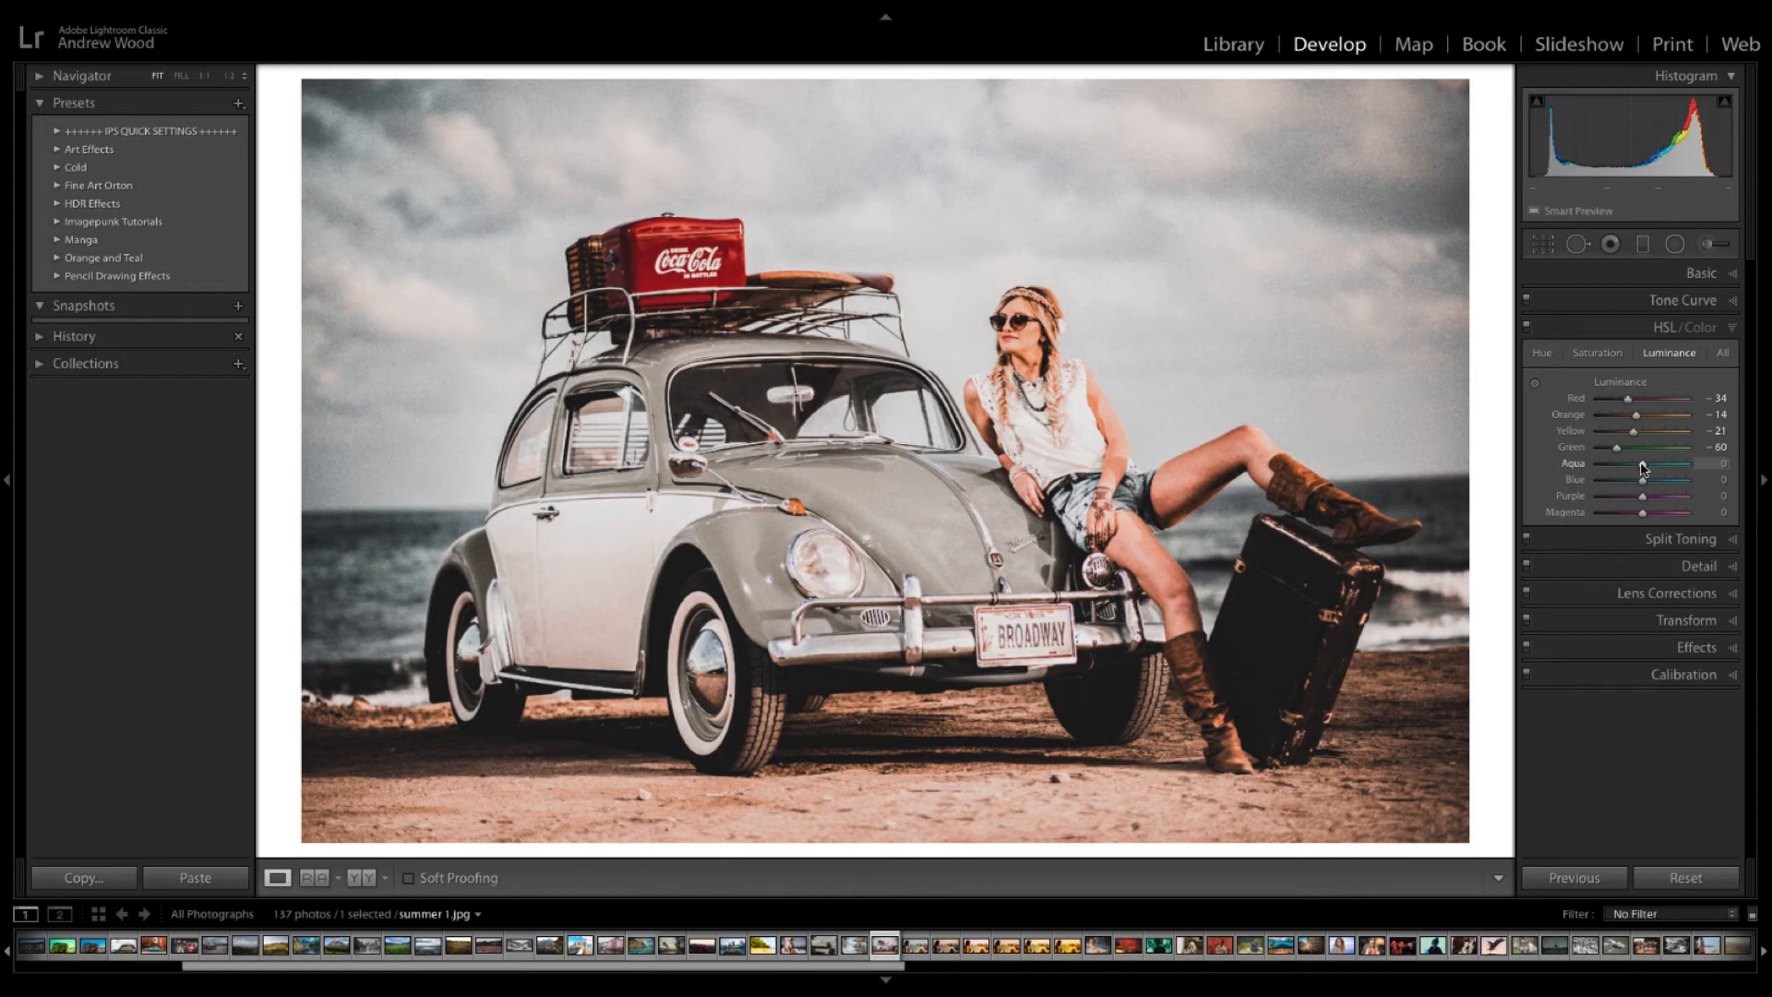
pyautogui.moveTo(1643, 467); pyautogui.dragTo(1606, 471)
pyautogui.moveTo(1645, 484)
pyautogui.mouseDown()
pyautogui.moveTo(1607, 482)
pyautogui.moveTo(1642, 500)
pyautogui.moveTo(1640, 519)
pyautogui.mouseUp()
pyautogui.moveTo(1637, 518); pyautogui.dragTo(1638, 519)
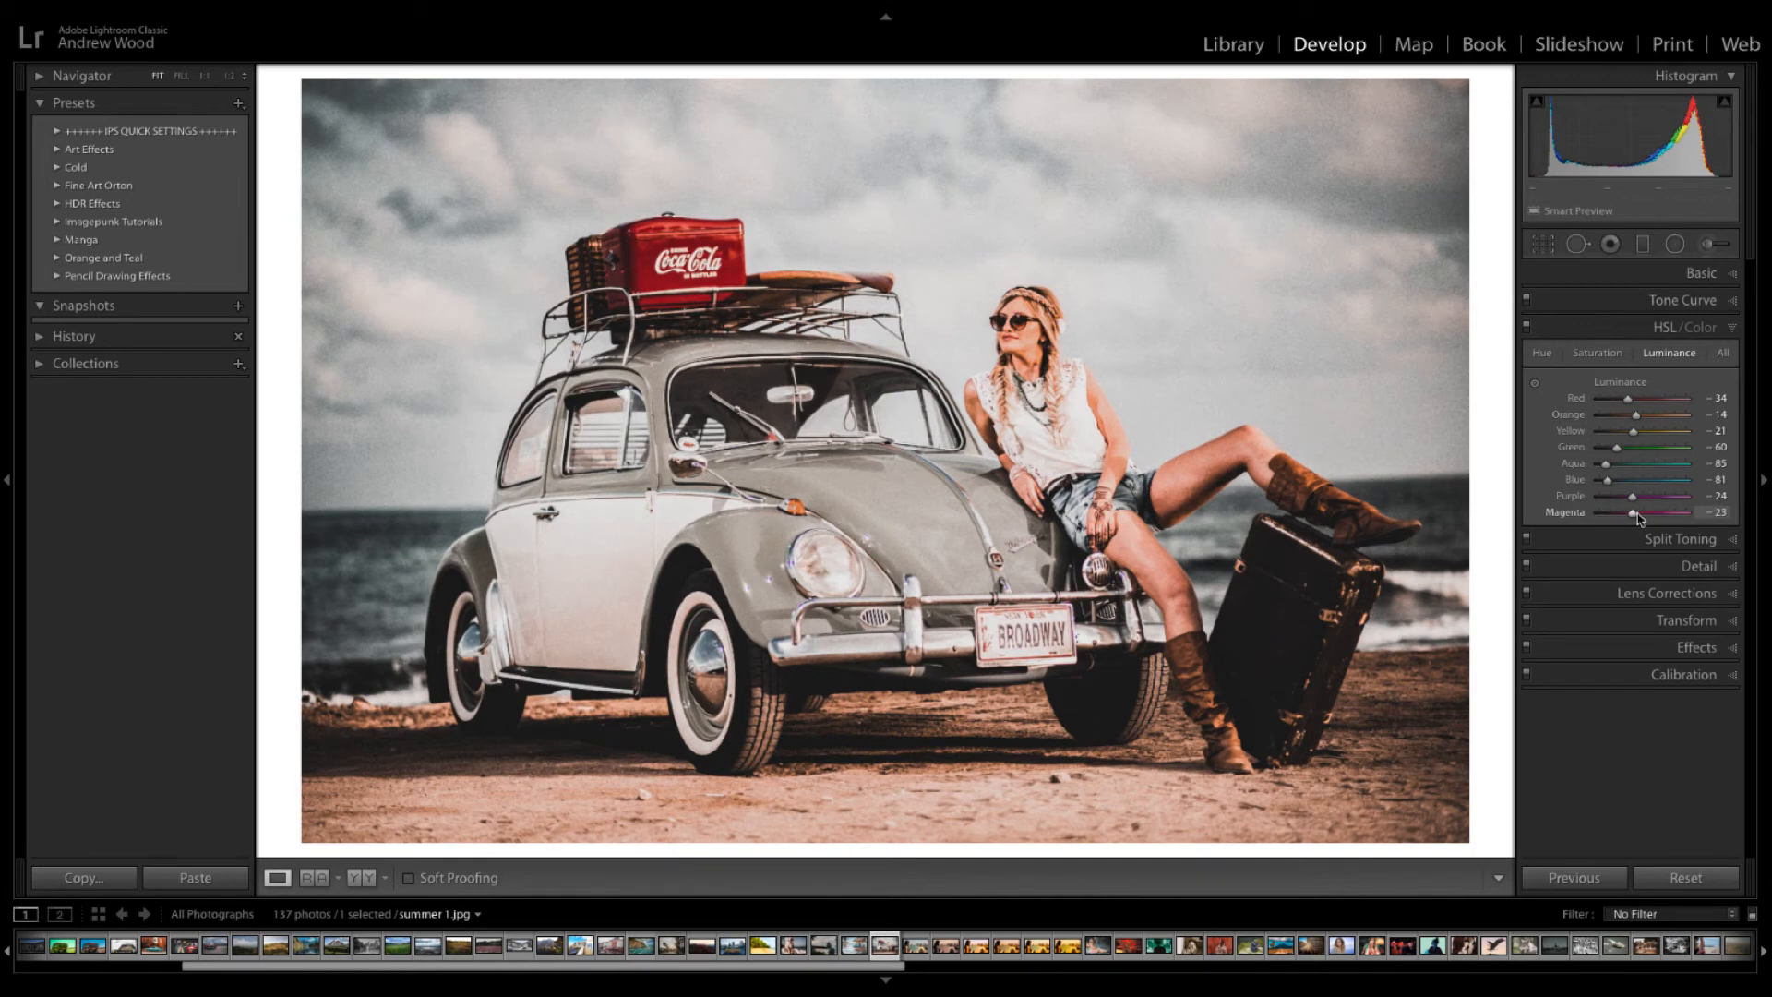
# Set the split toning highlights to hue 10 and saturation 10.
pyautogui.click(1736, 540)
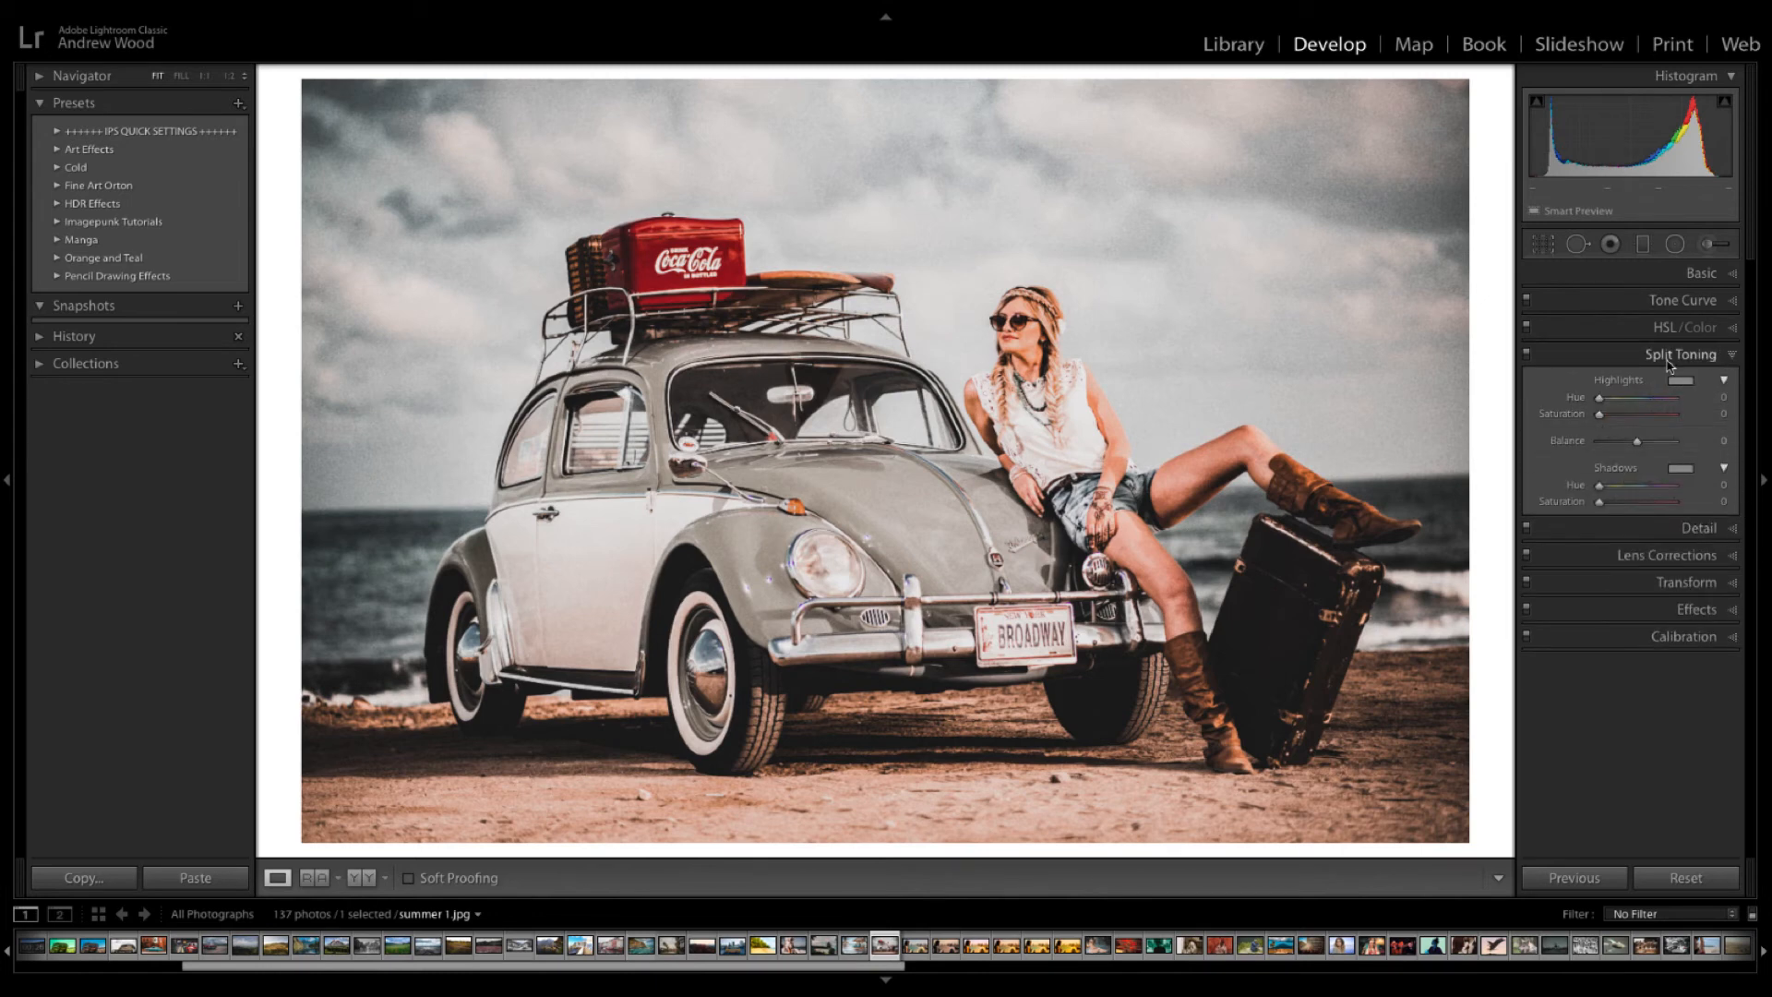
pyautogui.click(1722, 398)
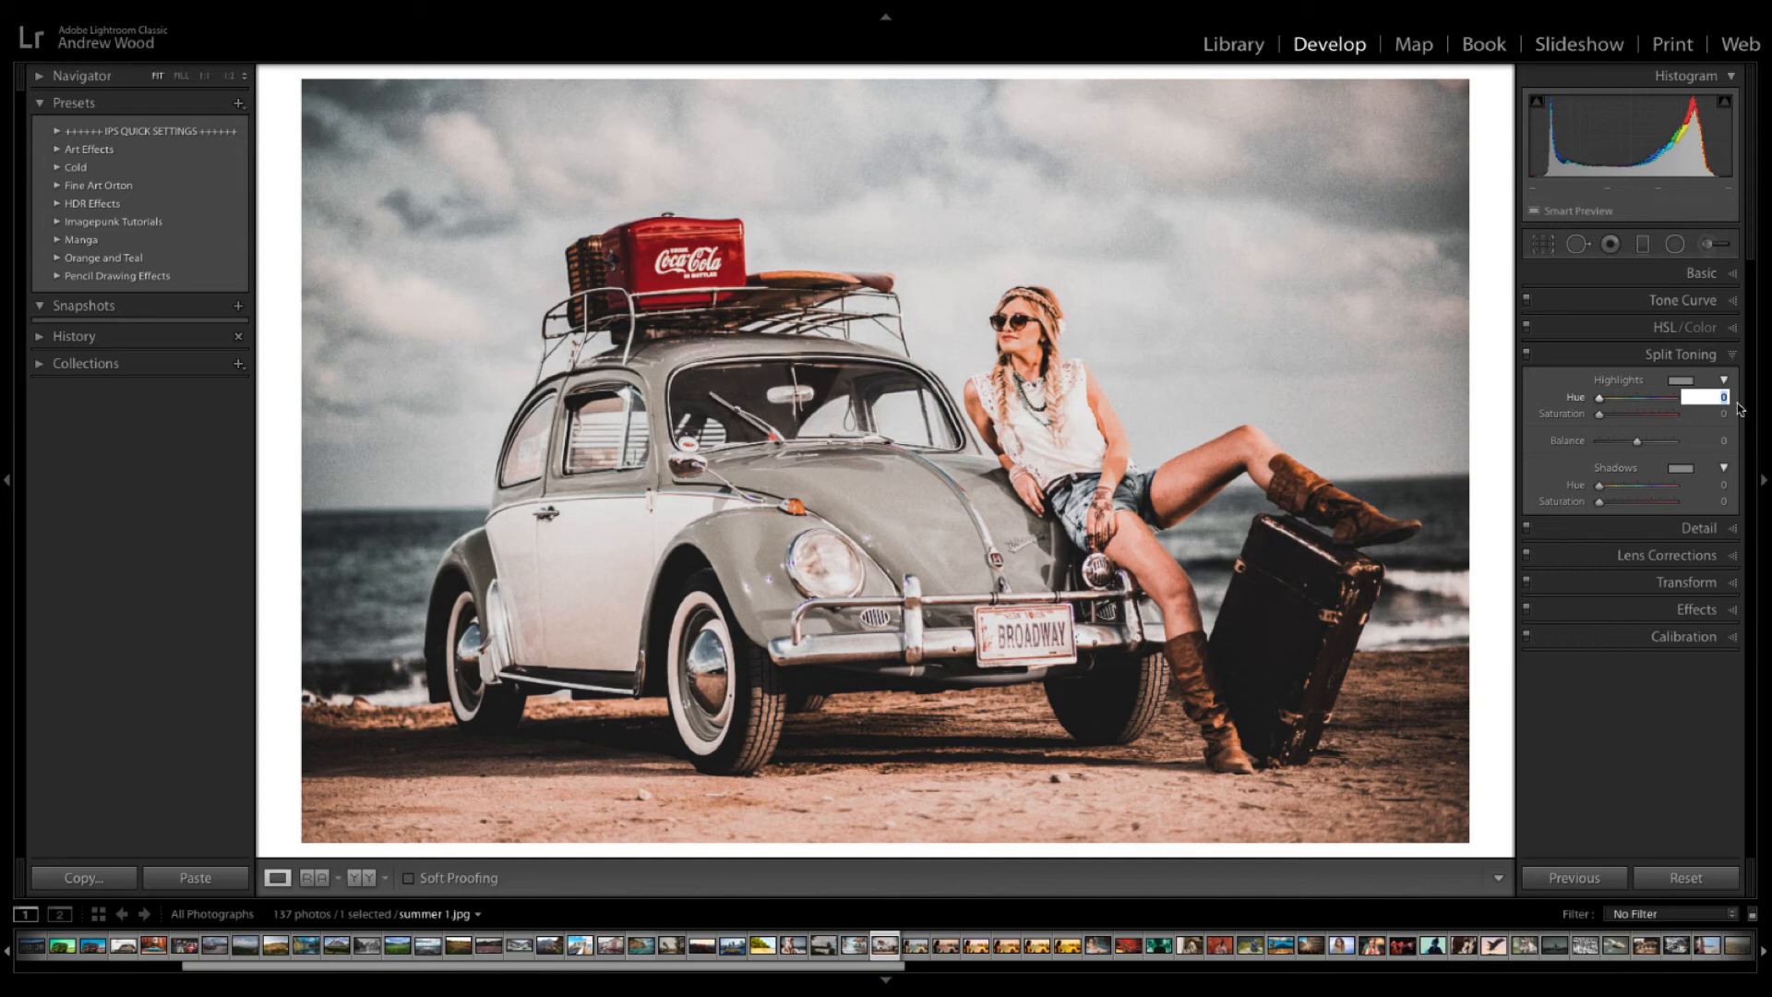
pyautogui.write('10')
pyautogui.click(1724, 415)
pyautogui.write('10')
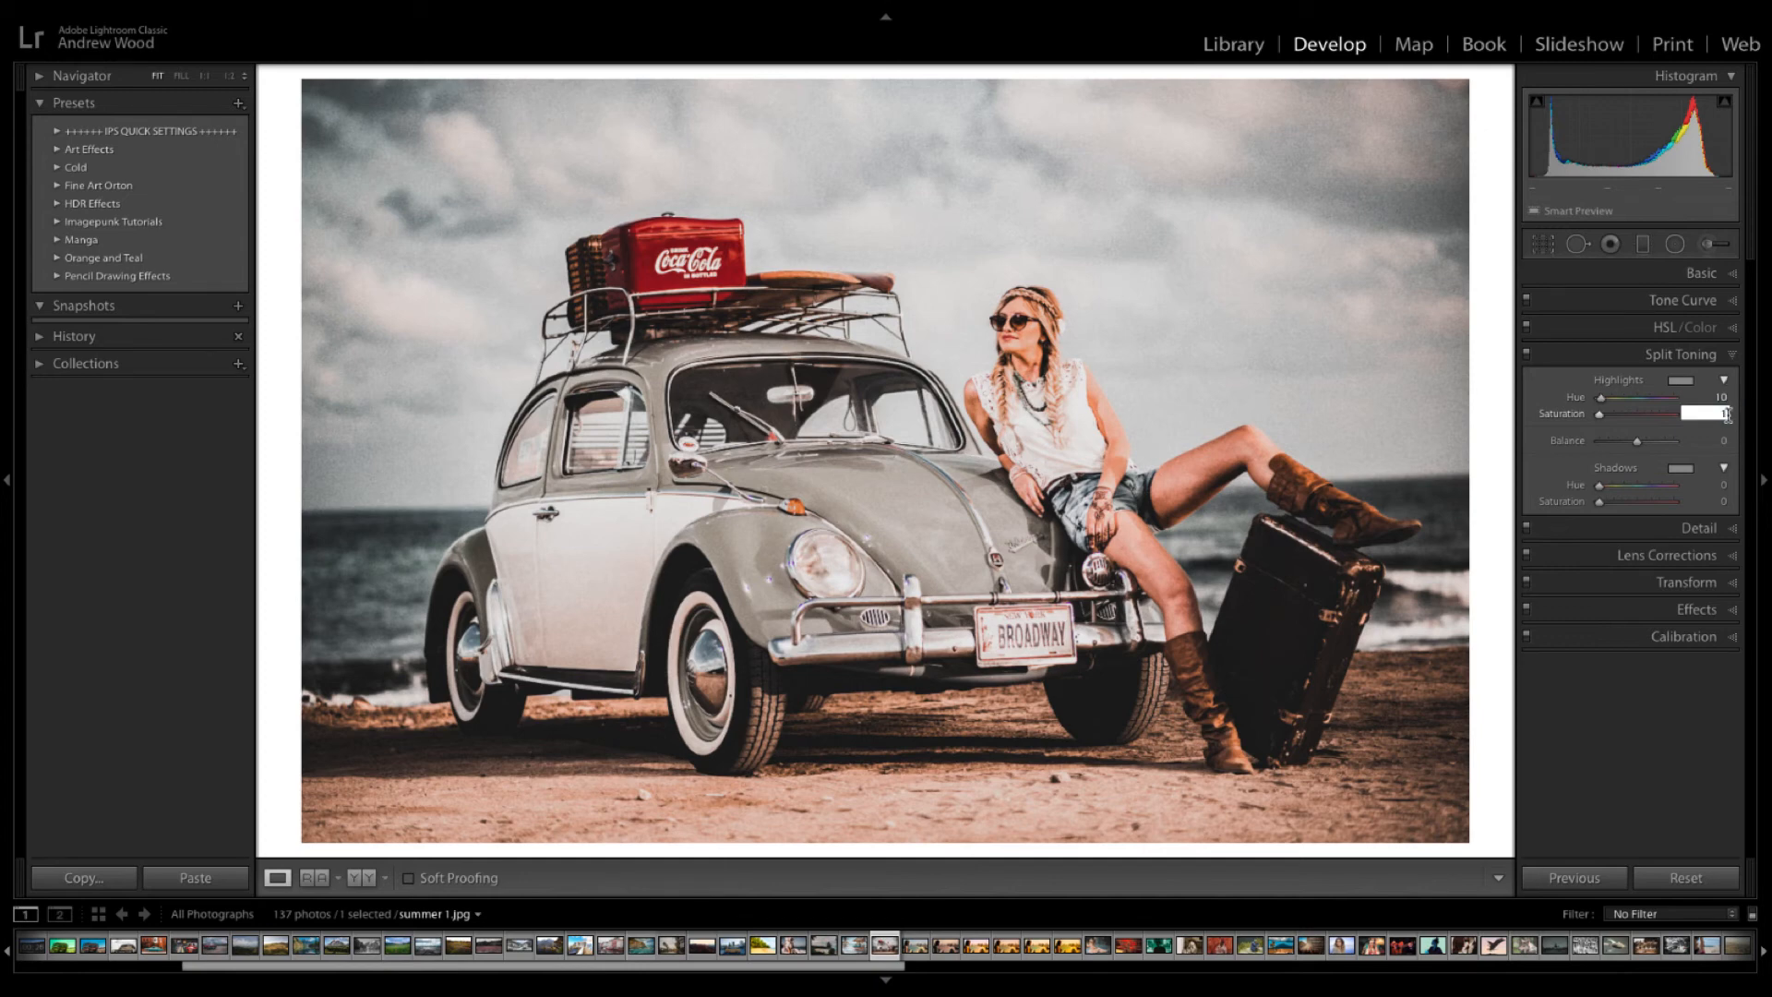
pyautogui.press('Return')
# Set the split toning shadows to hue 50 and saturation 10.
pyautogui.click(1721, 483)
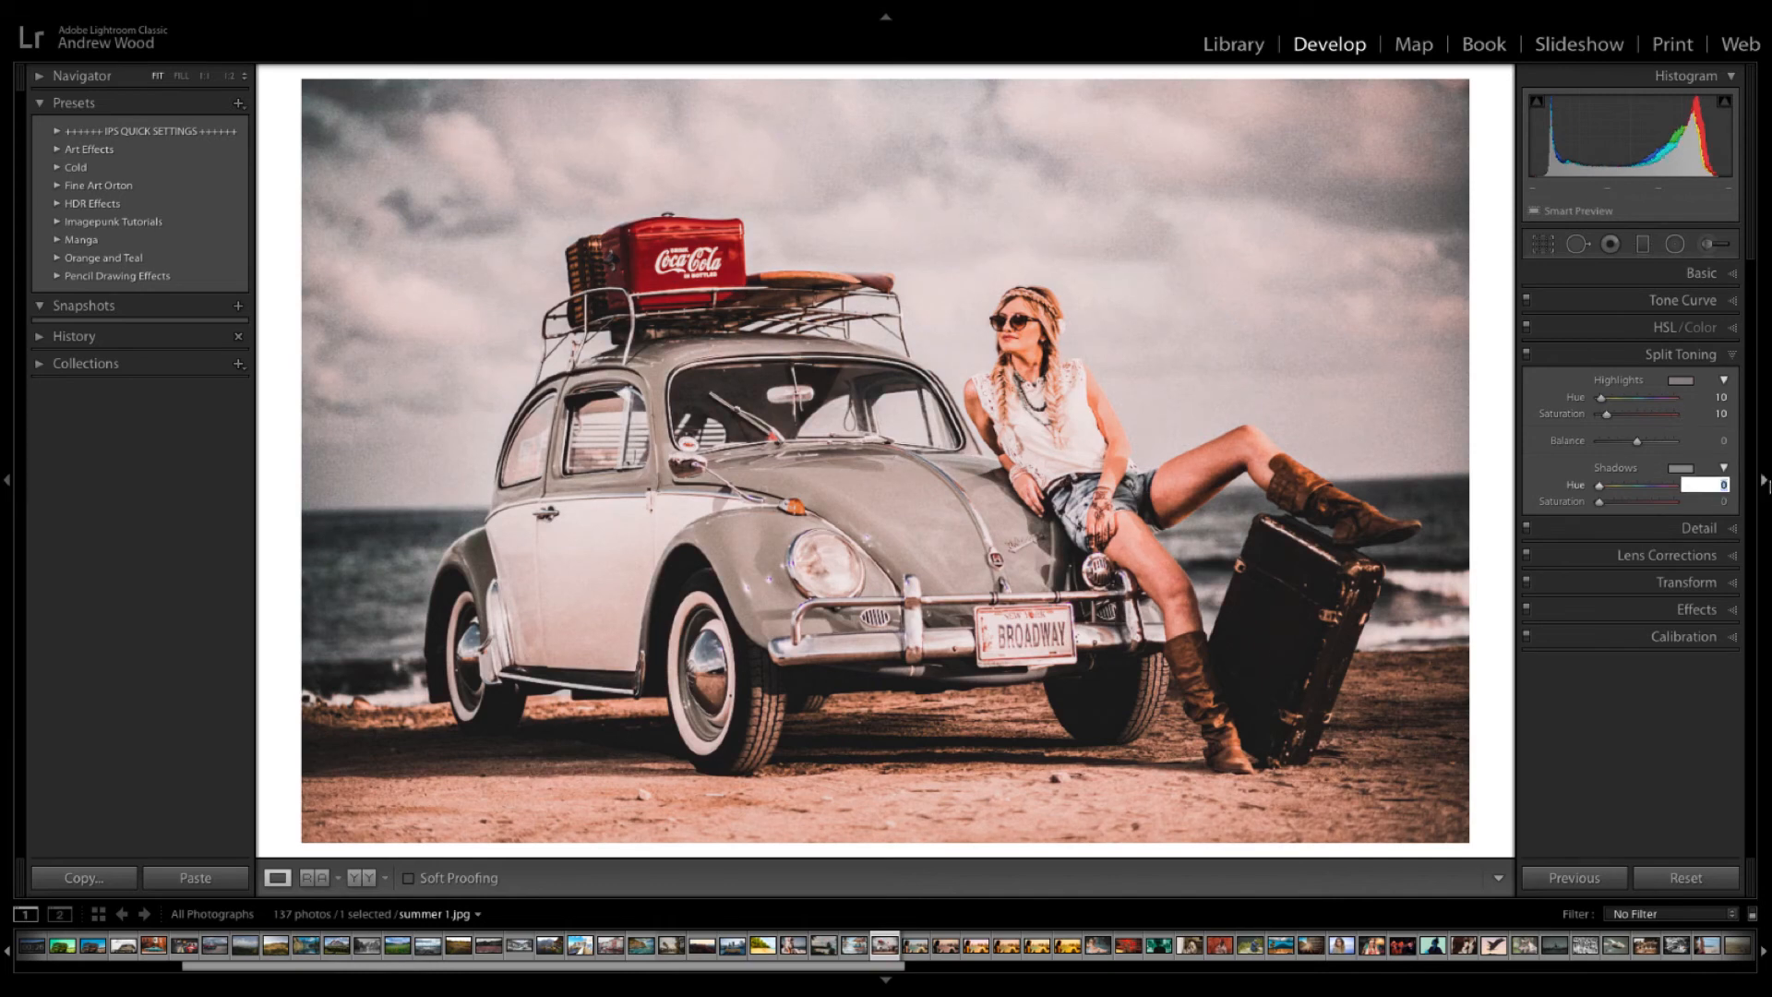
pyautogui.write('50')
pyautogui.press('Tab')
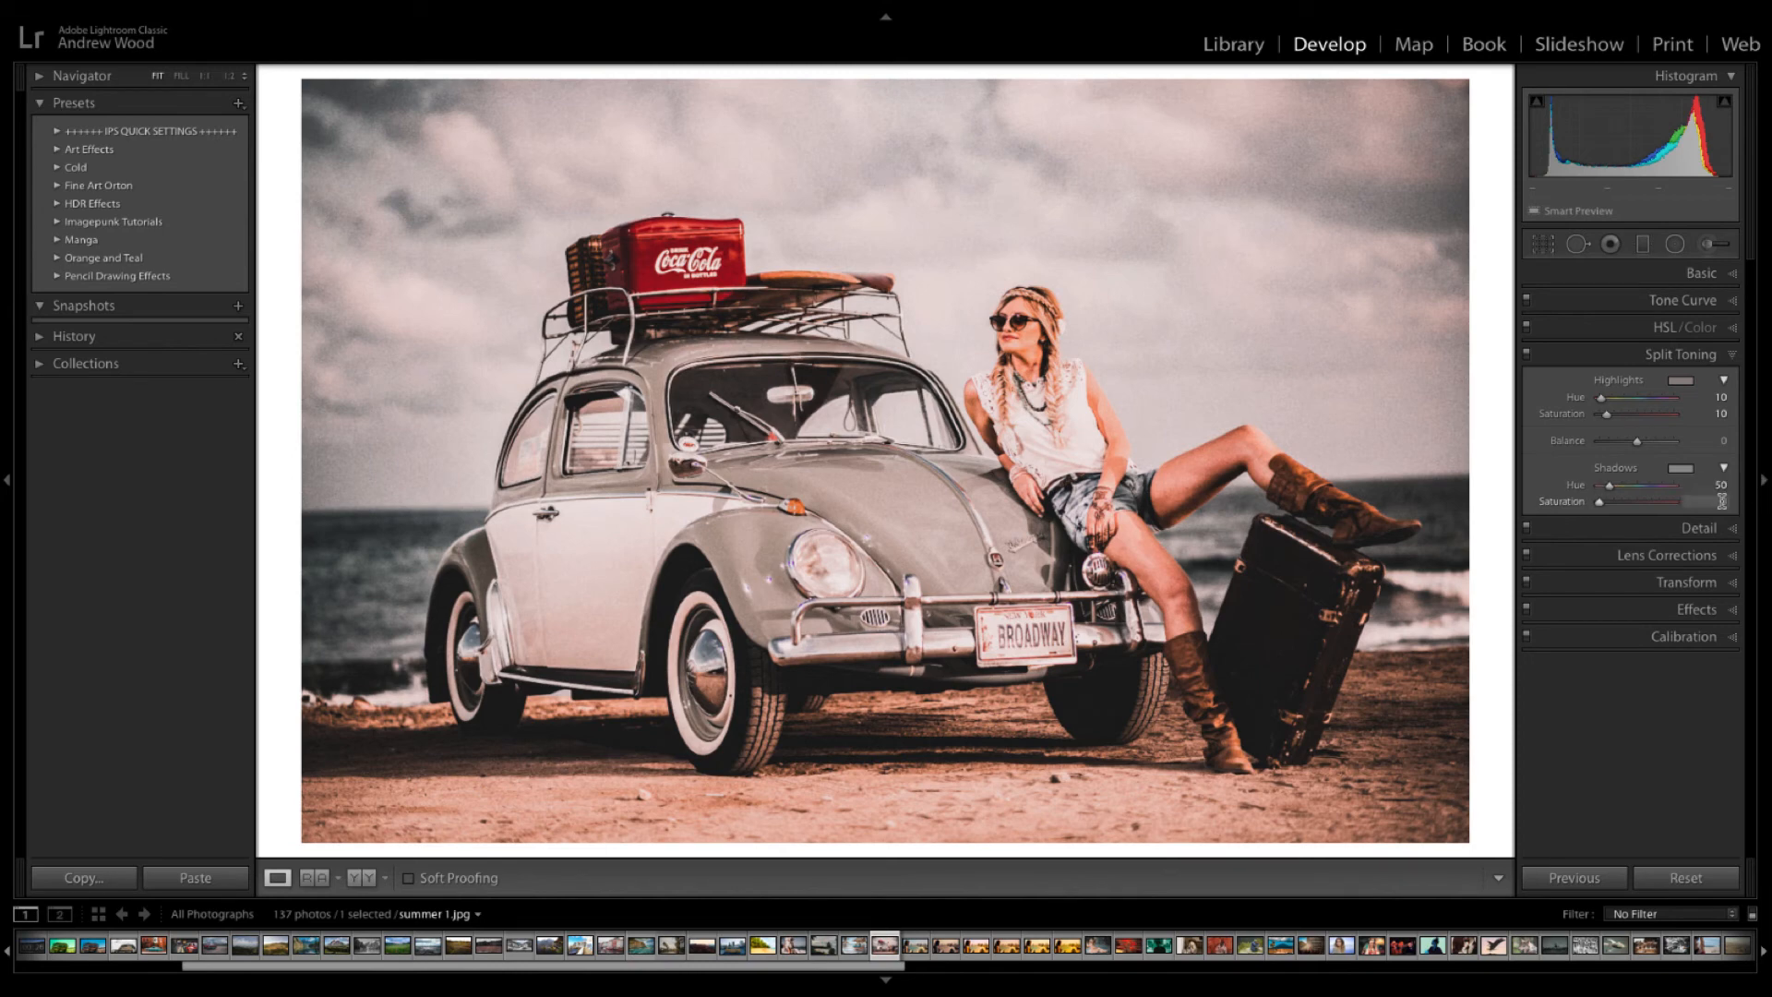
pyautogui.write('10')
pyautogui.press('Return')
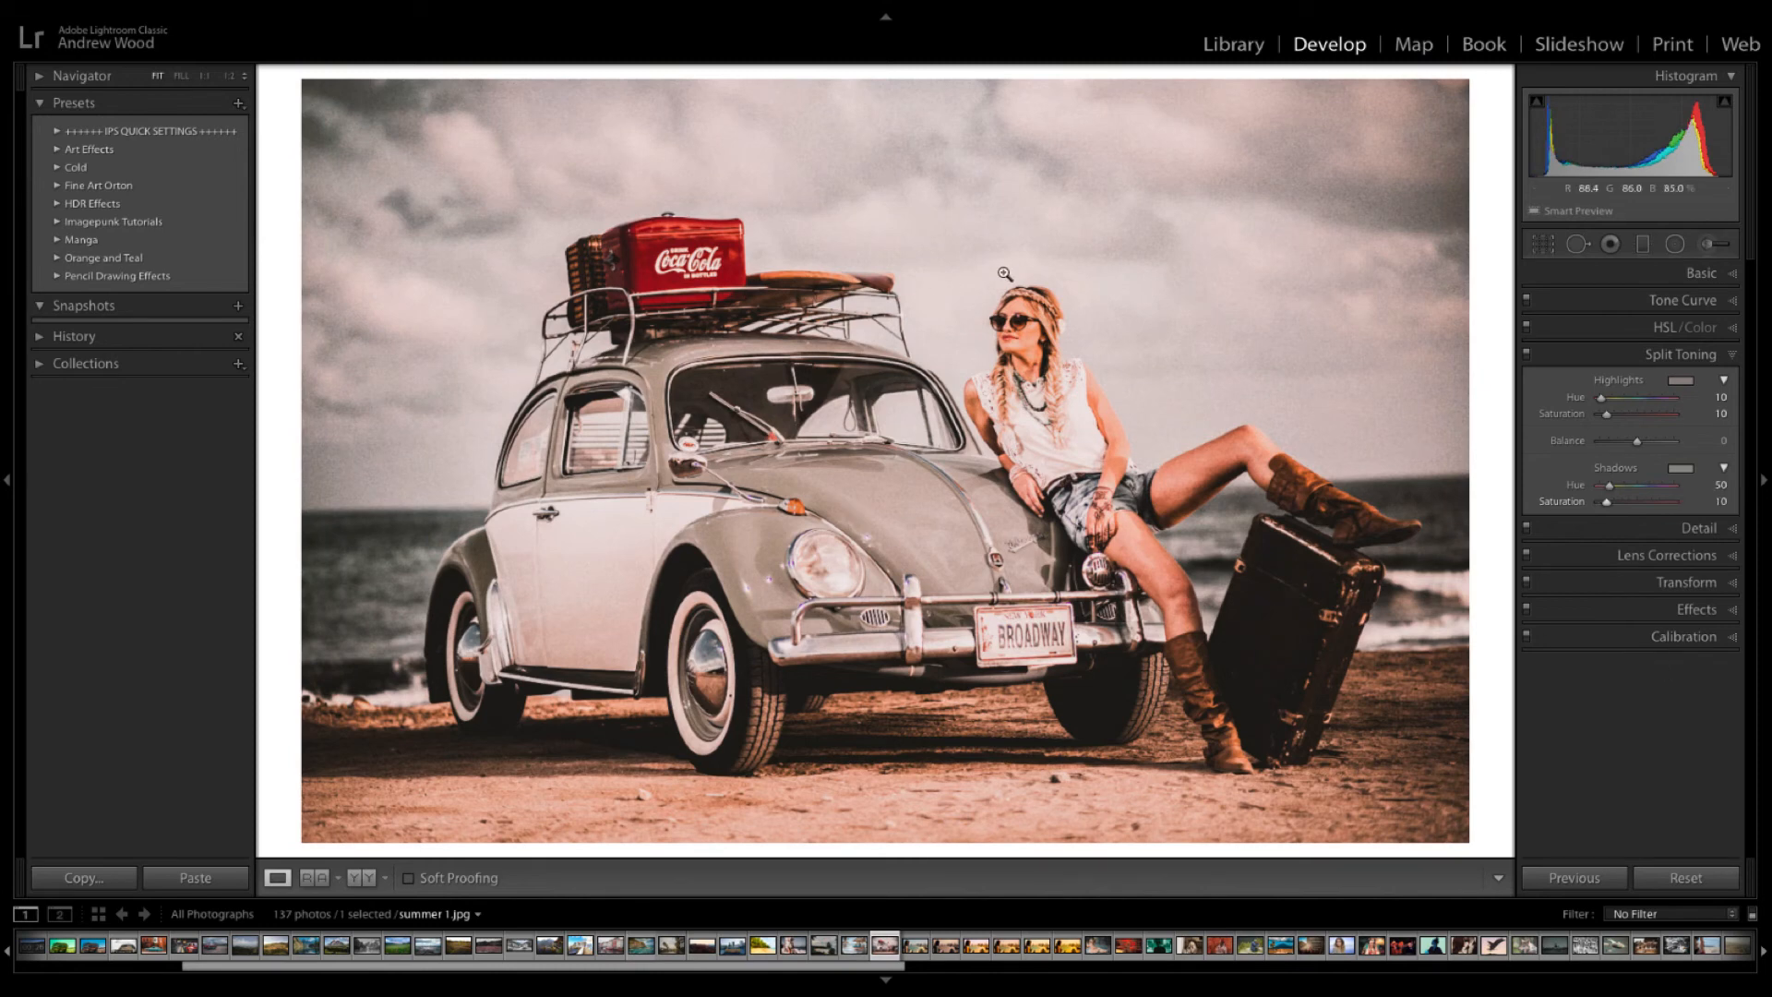
# Compare the original and edited photo in the side-by-side and split before/after layouts, and return to the single-image view.
pyautogui.click(363, 879)
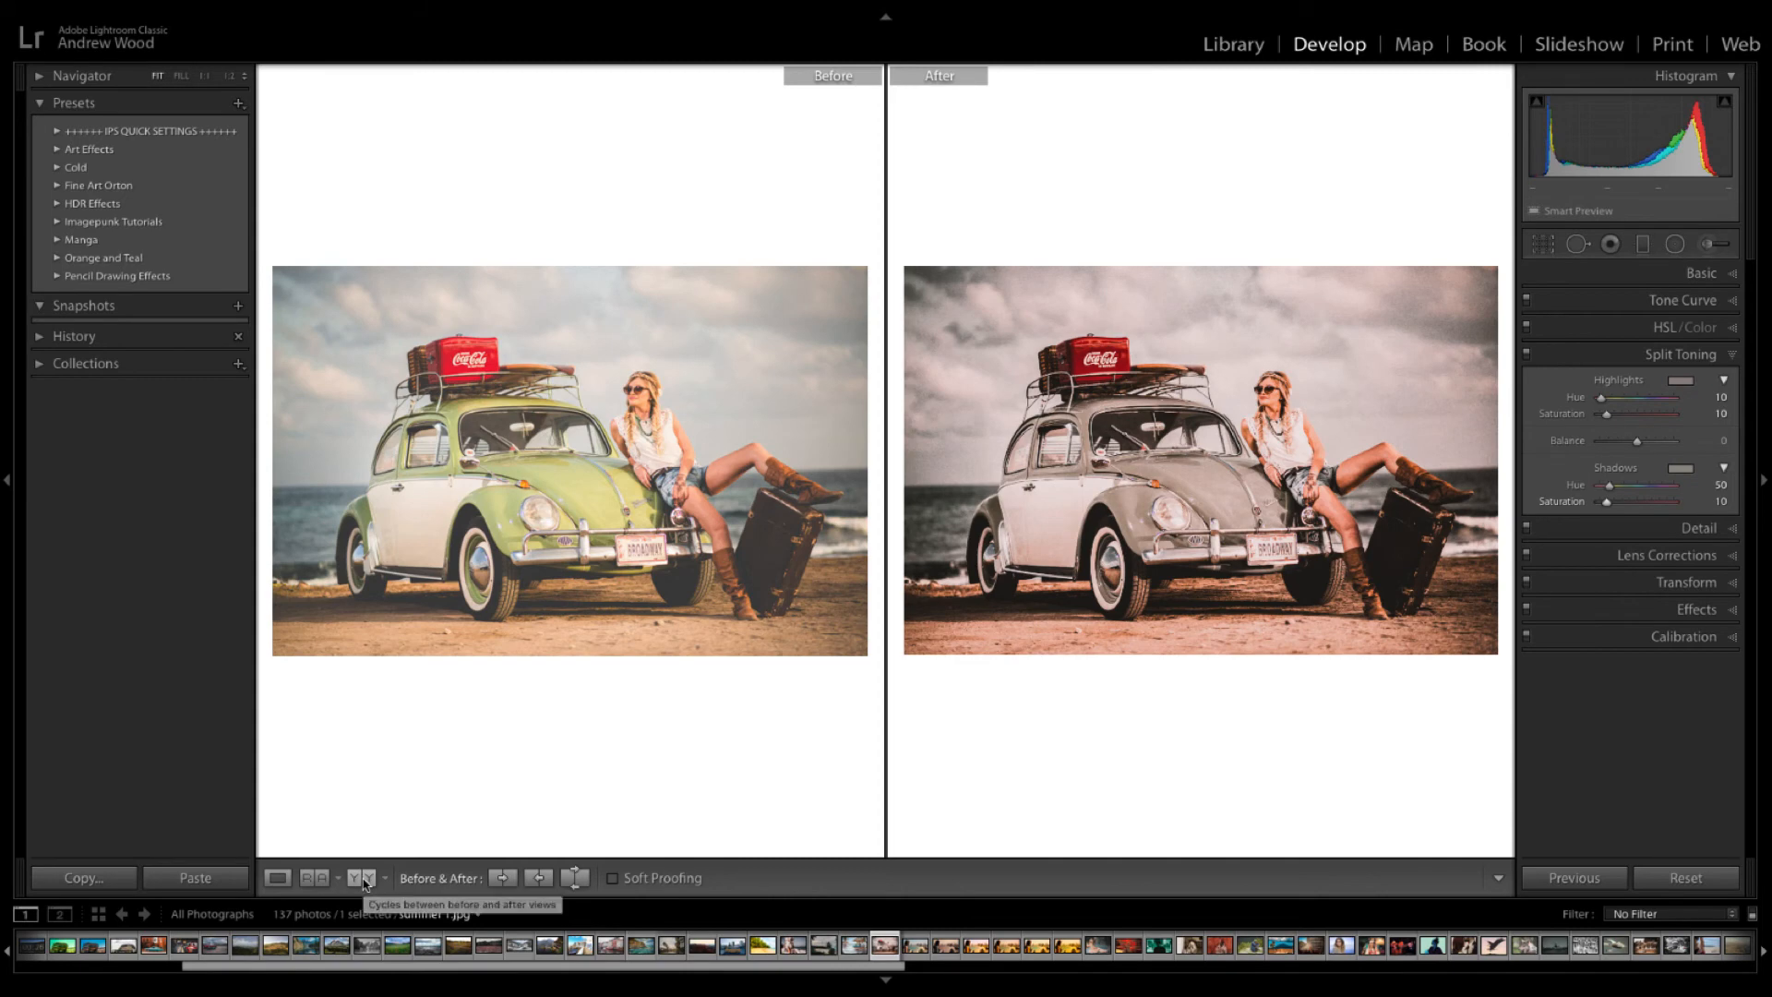
pyautogui.click(364, 879)
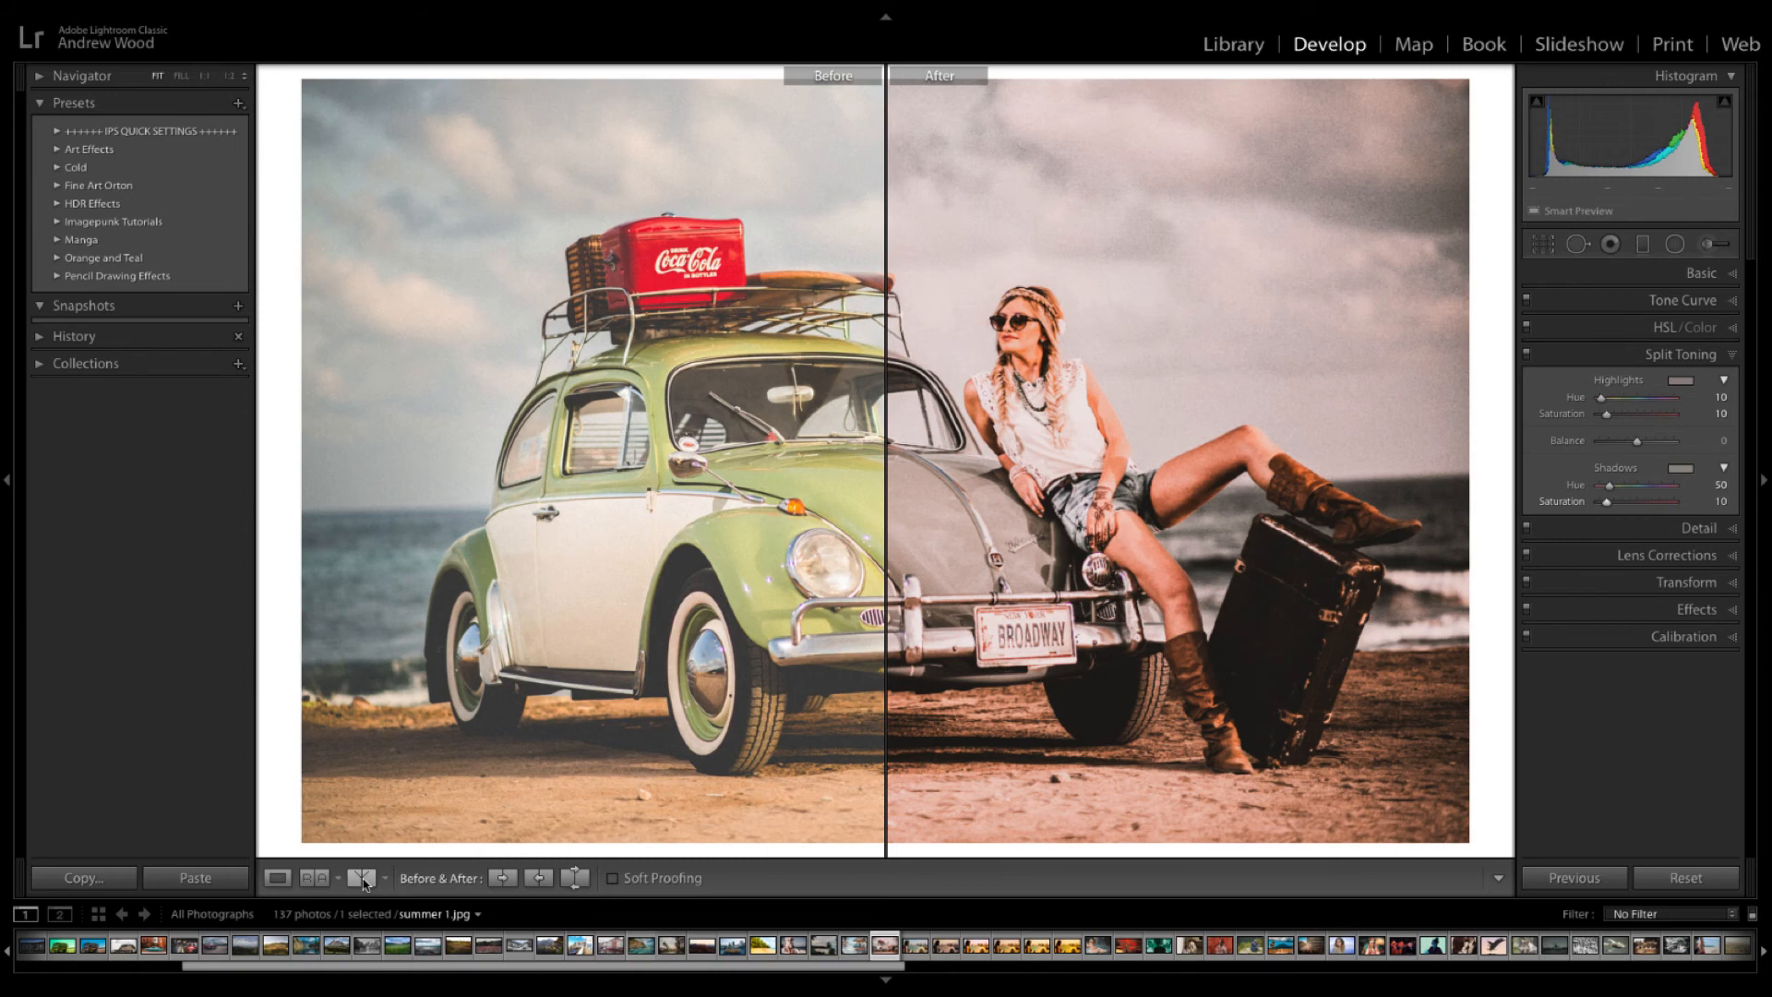
pyautogui.click(364, 879)
pyautogui.click(365, 882)
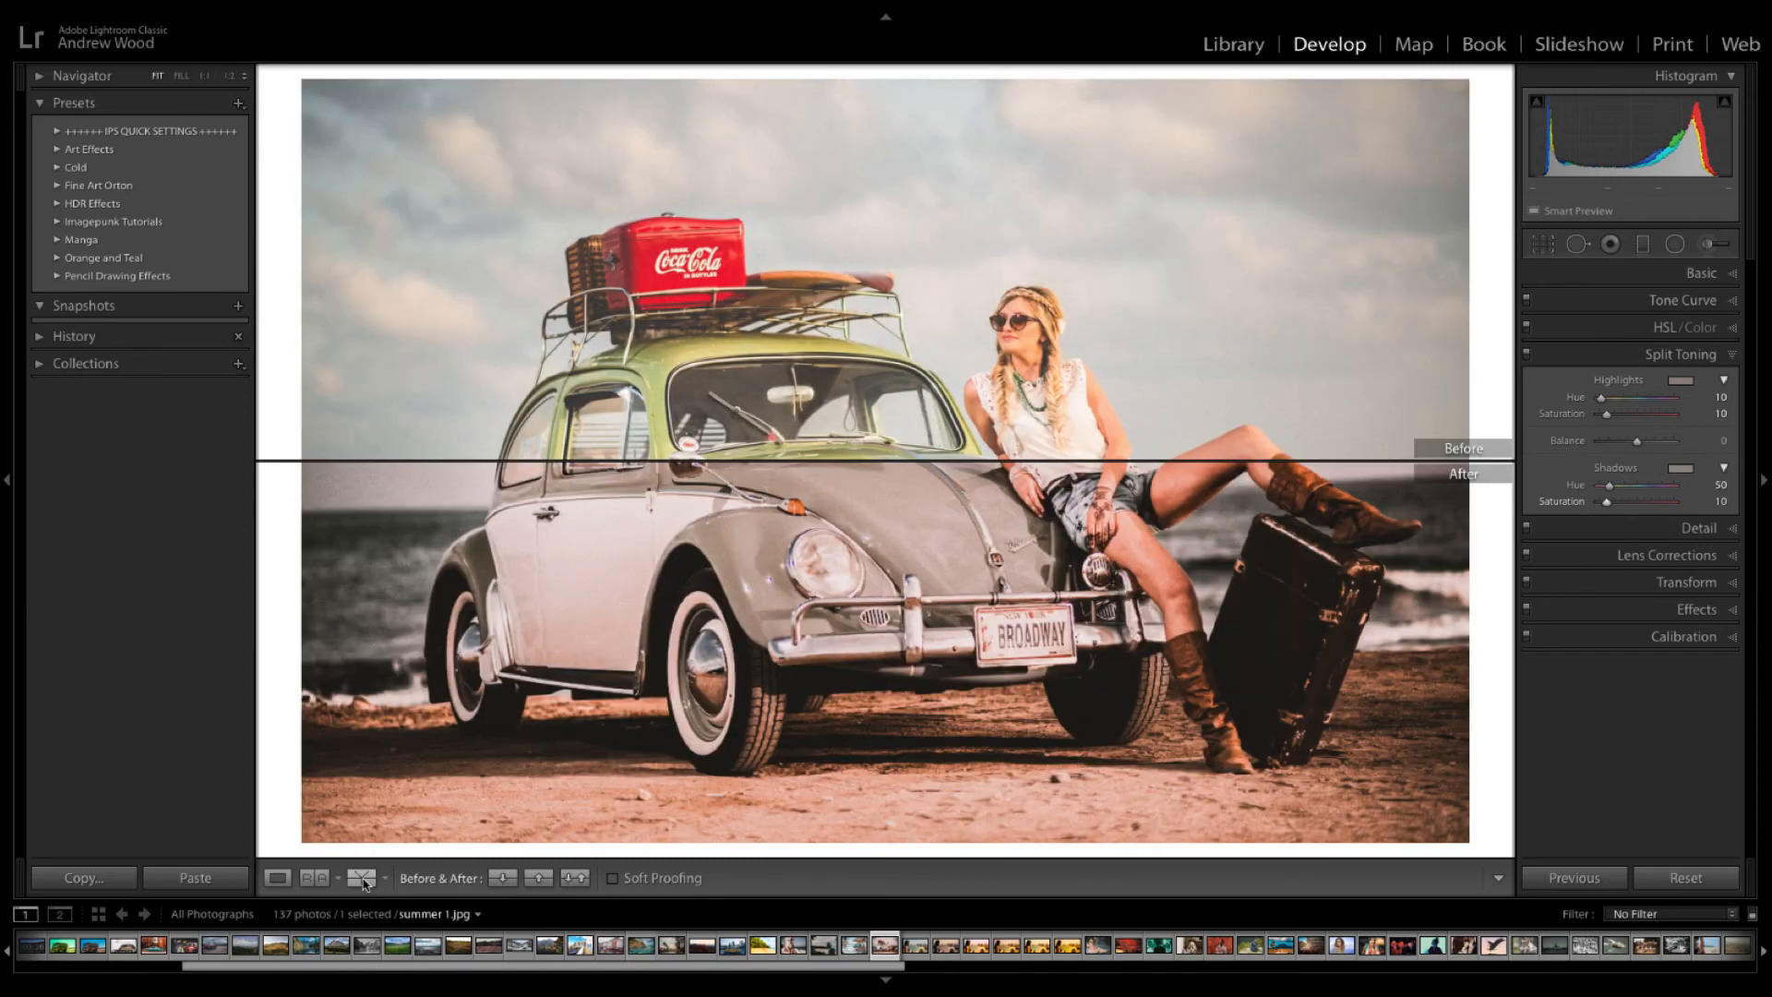
pyautogui.click(363, 882)
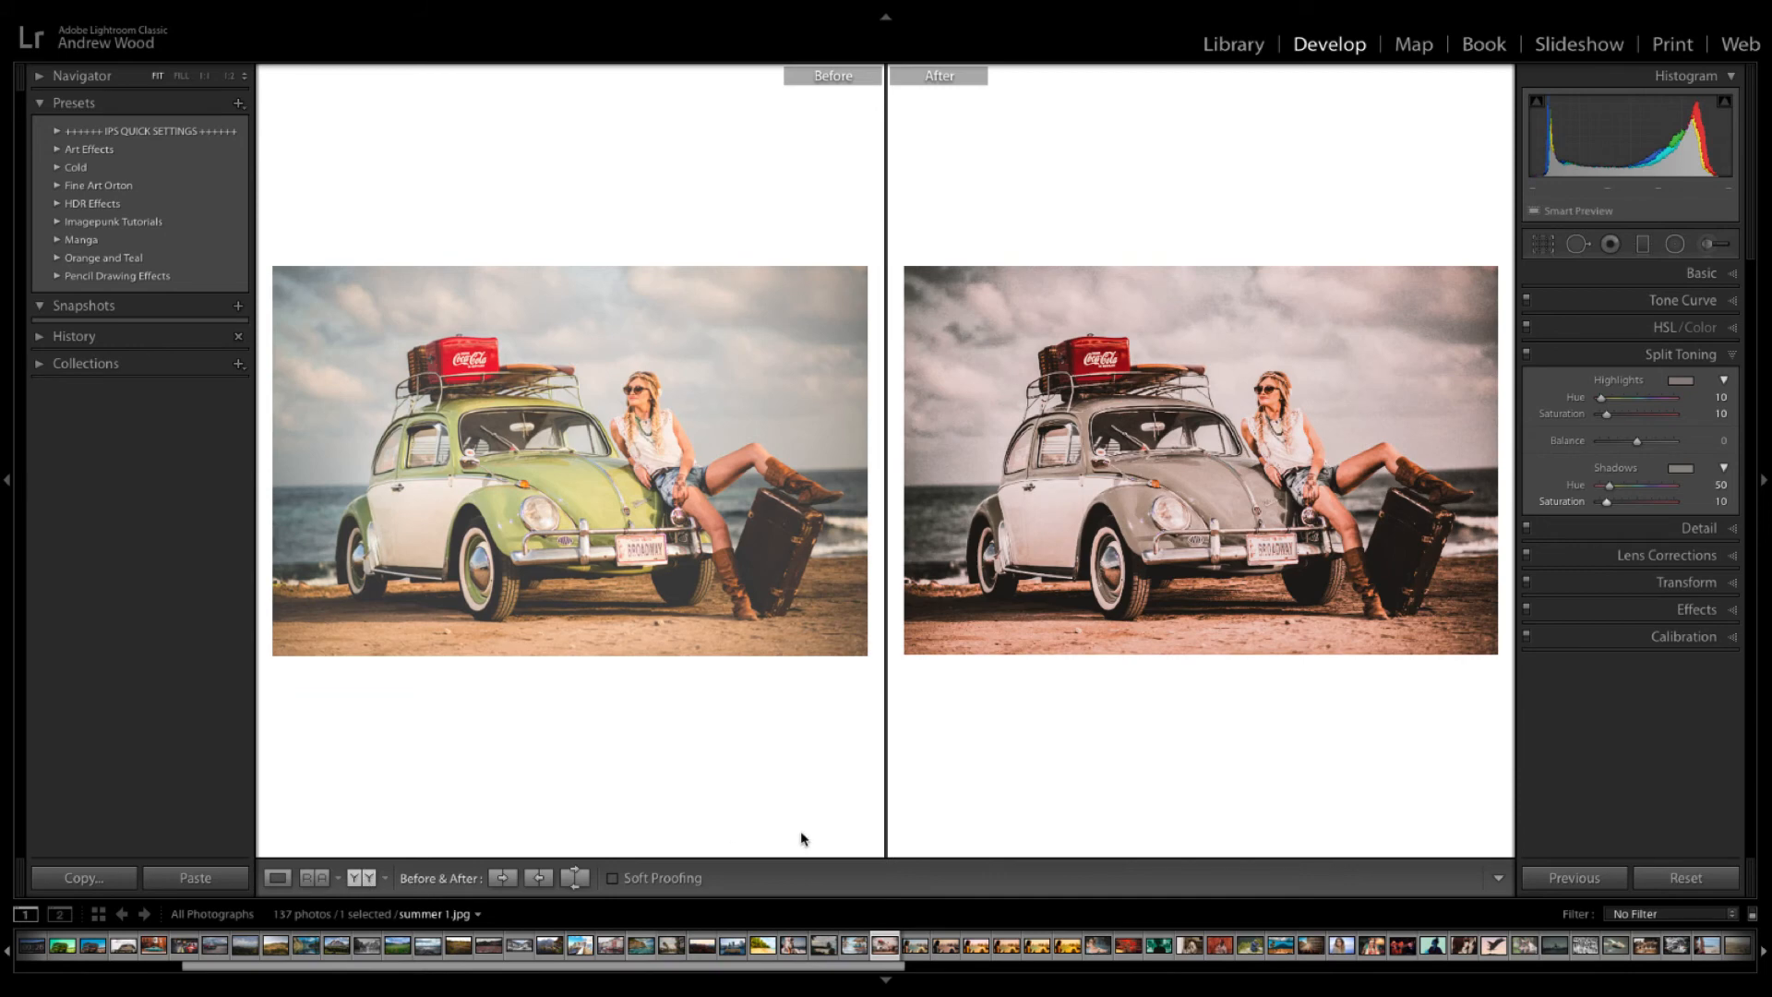
pyautogui.click(281, 881)
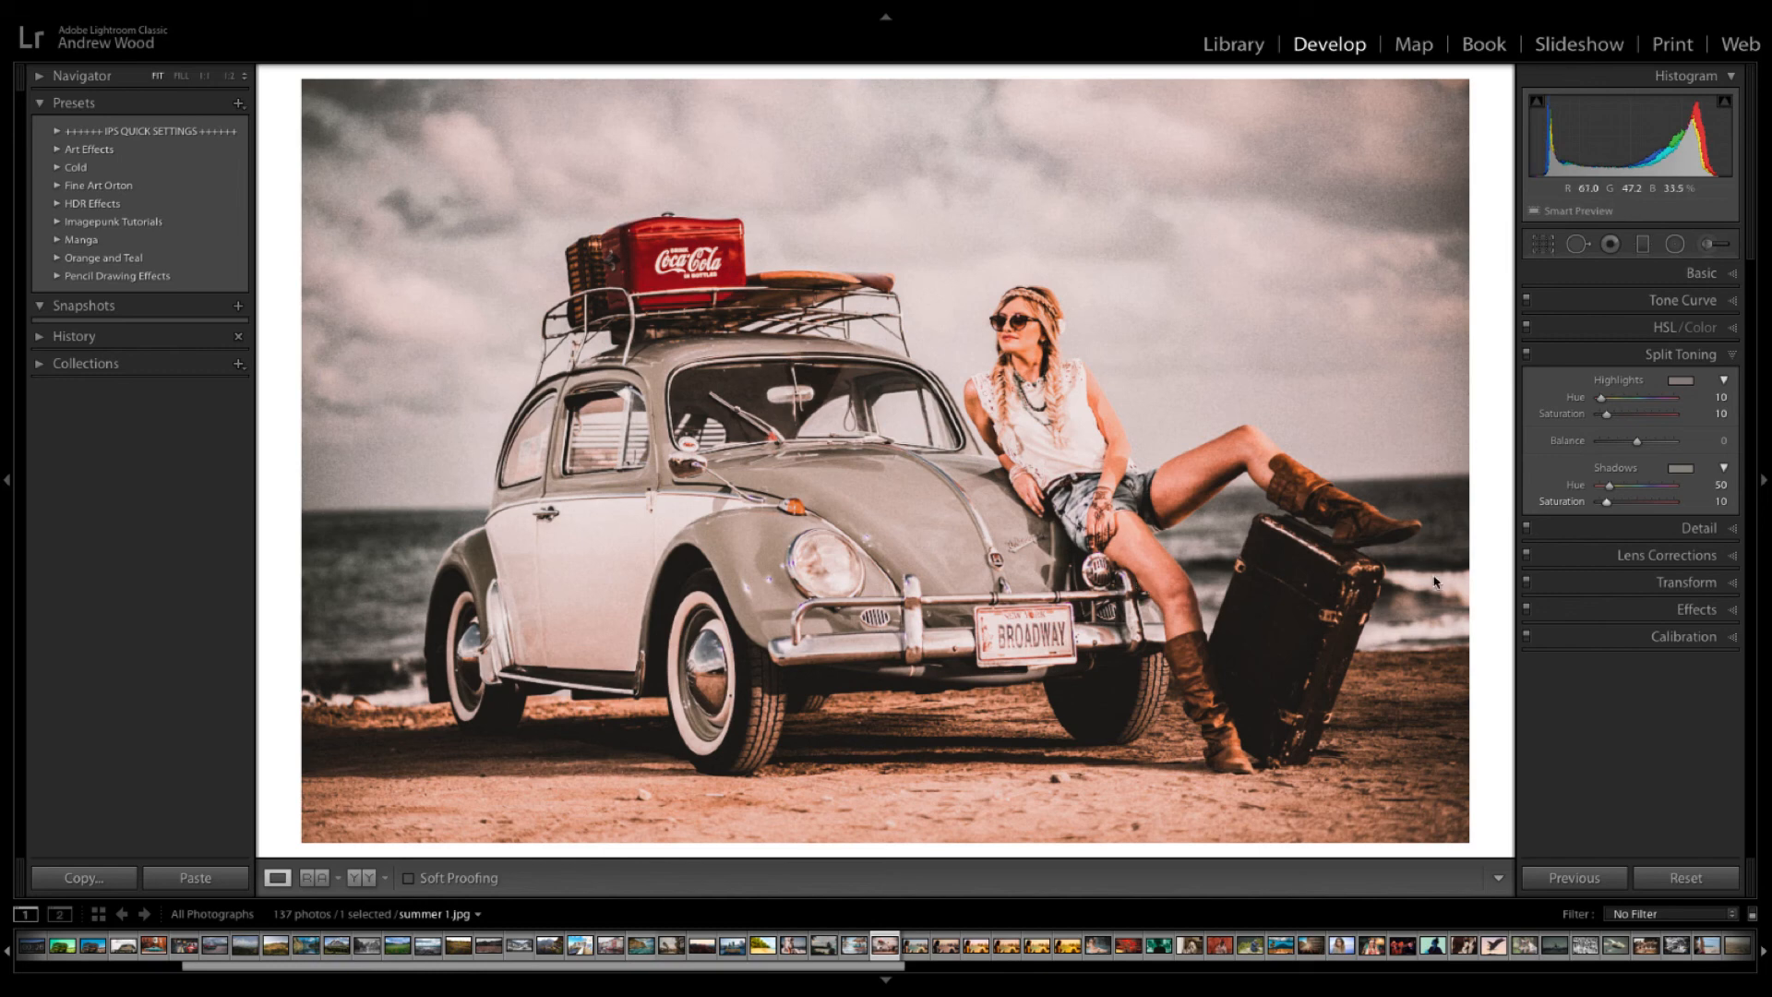
# Set the sharpening amount to 10 and the luminance noise reduction to 10.
pyautogui.click(1733, 609)
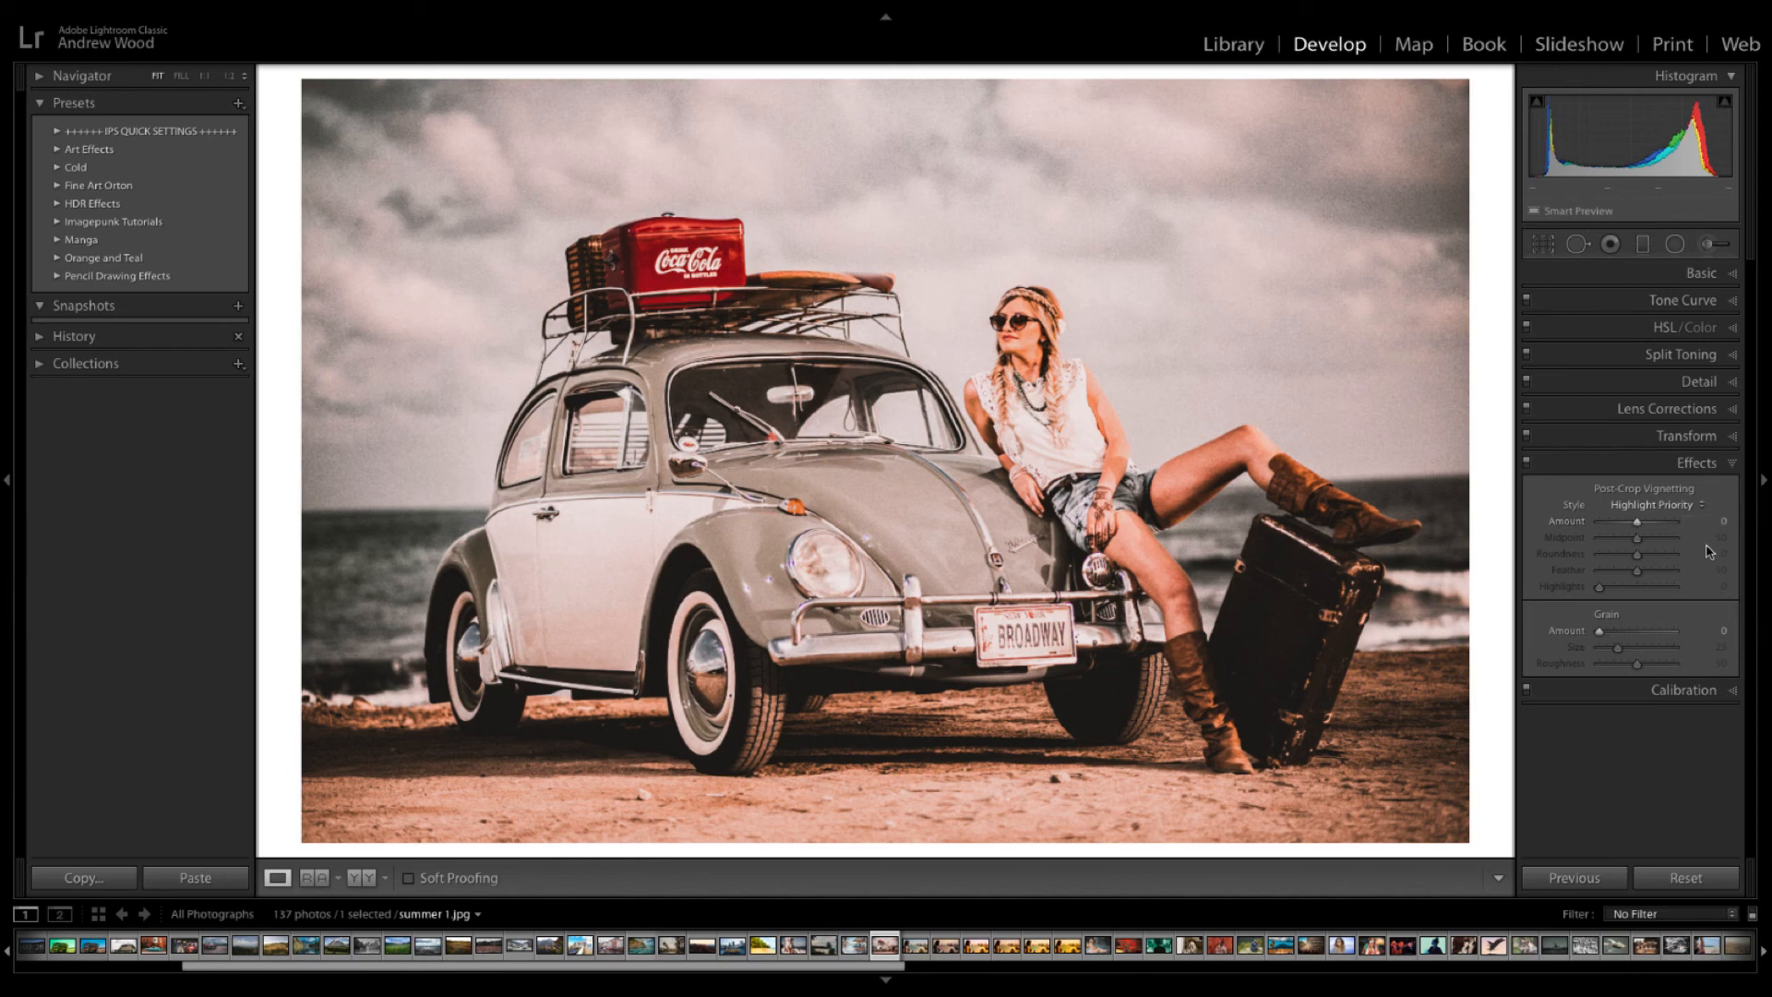
pyautogui.click(1731, 382)
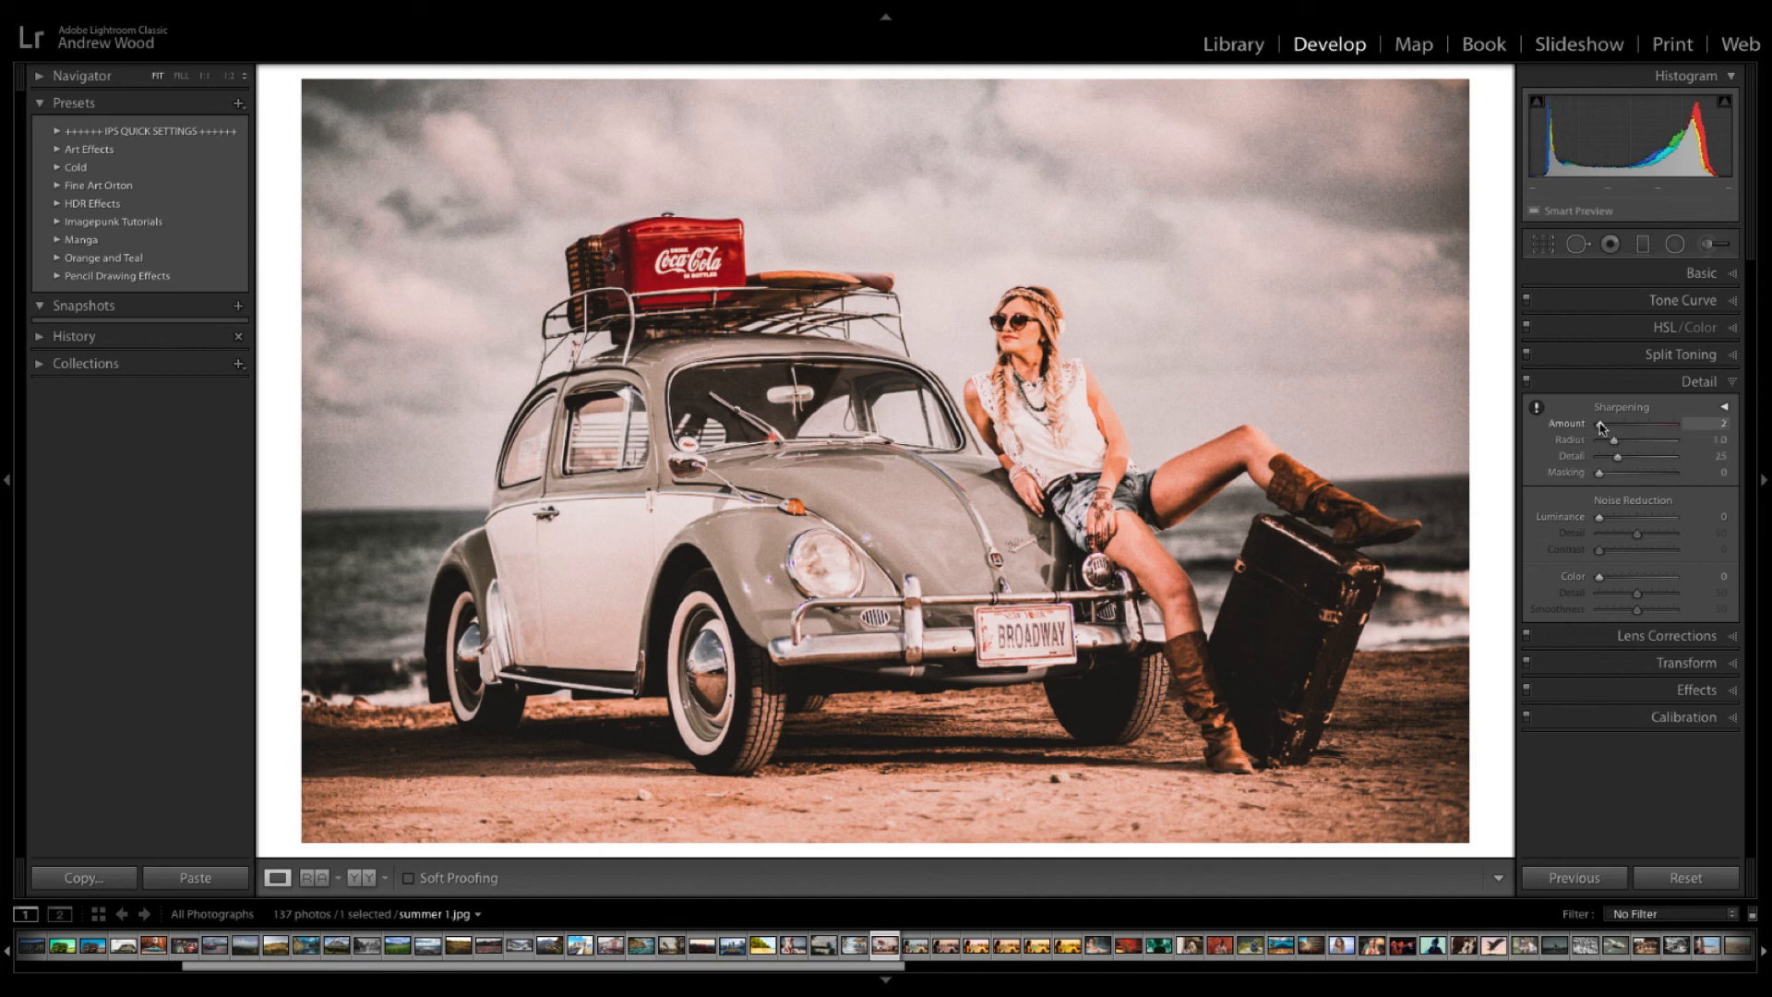
pyautogui.moveTo(1601, 425); pyautogui.dragTo(1604, 427)
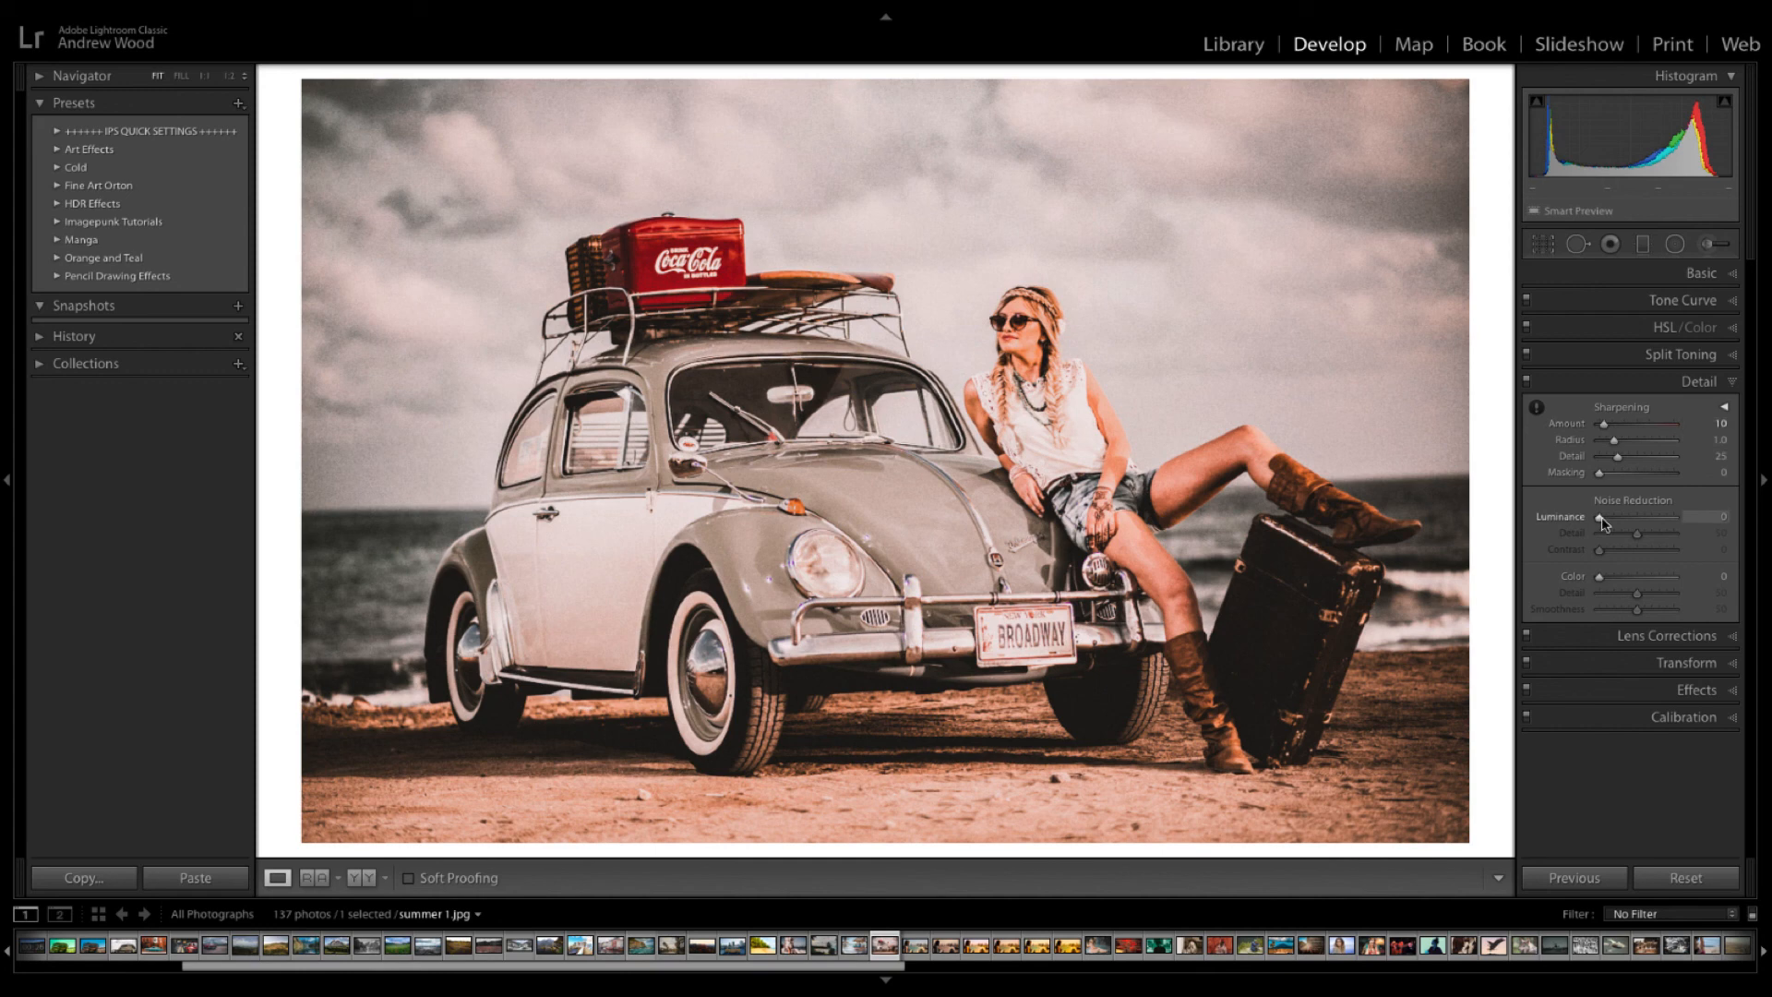
pyautogui.moveTo(1602, 522); pyautogui.dragTo(1610, 523)
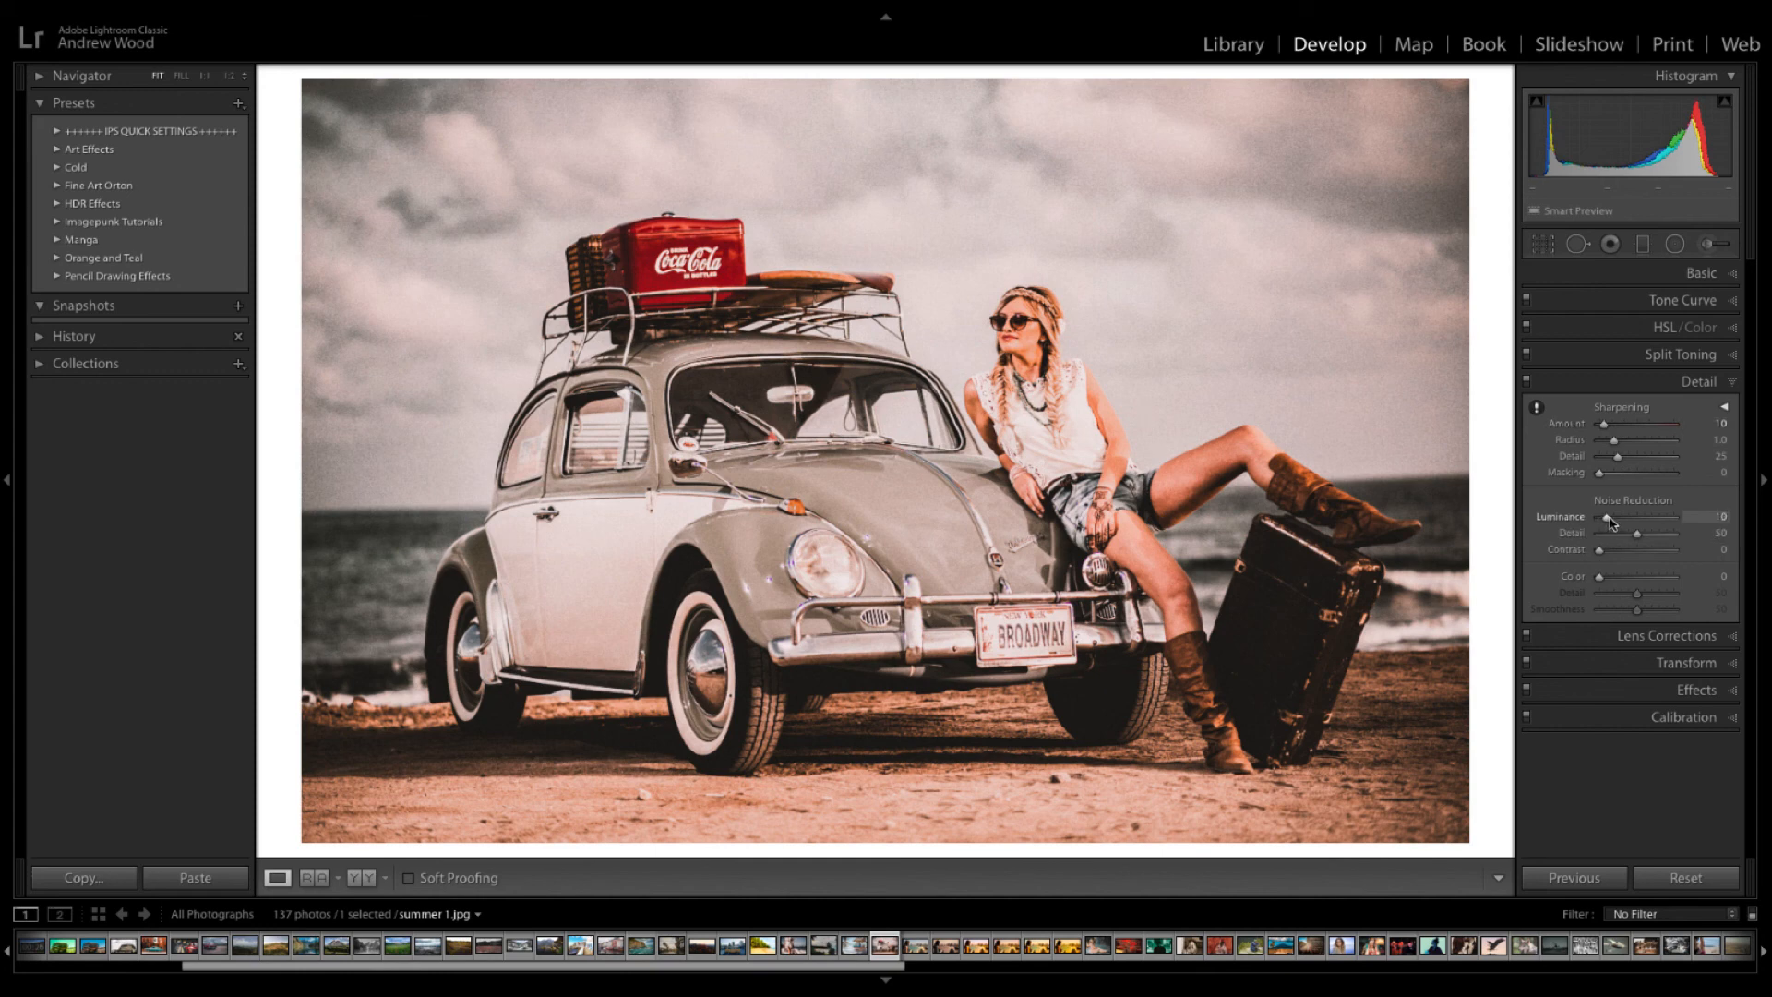